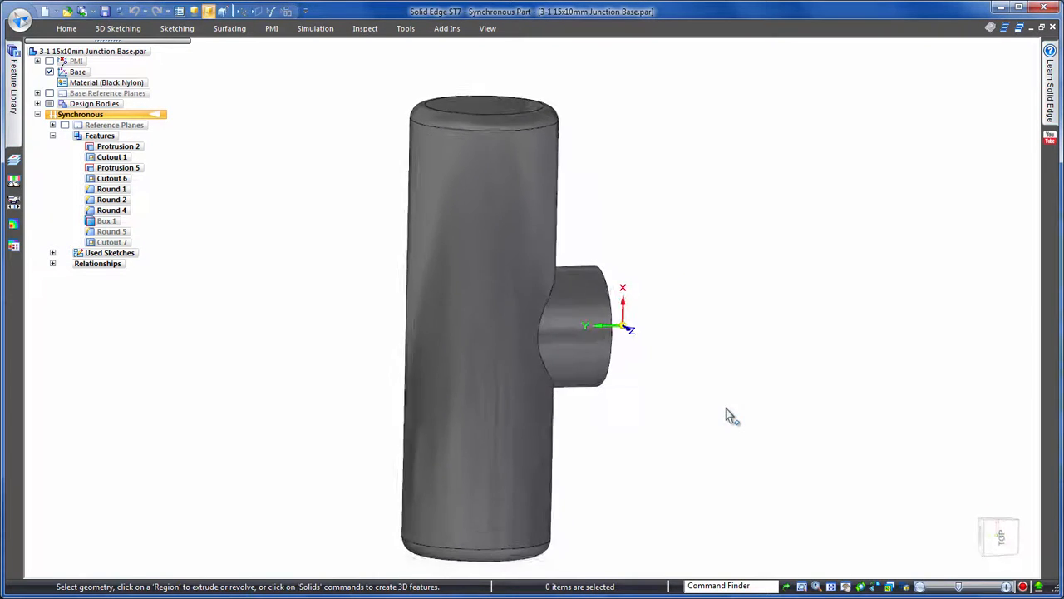
# Step: Create a reference plane parallel to the side branch's end face, offset about 44 mm to the opposite side of the main cylinder
pyautogui.click(67, 28)
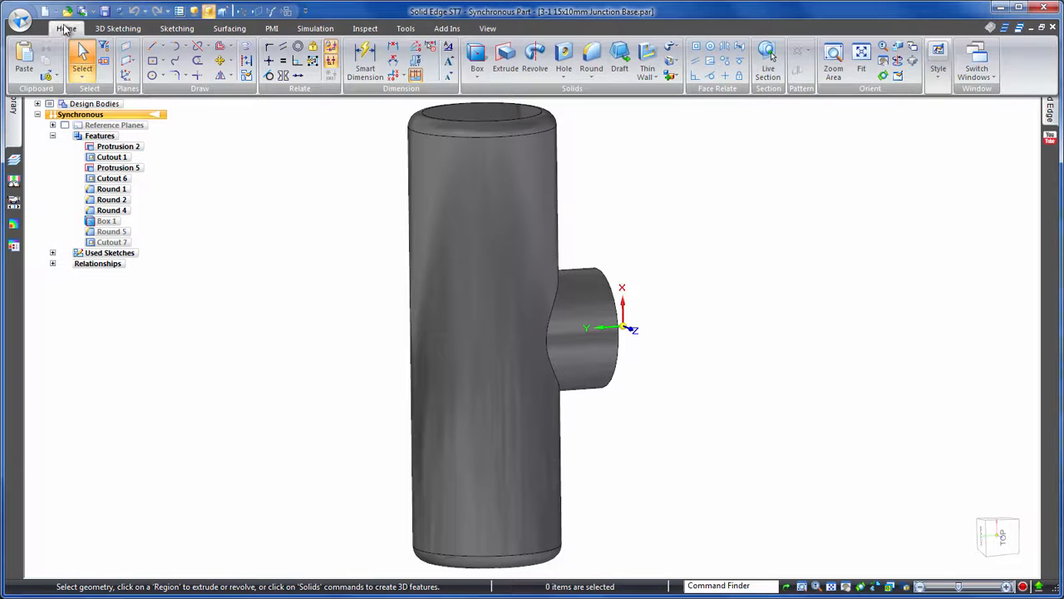
pyautogui.click(125, 55)
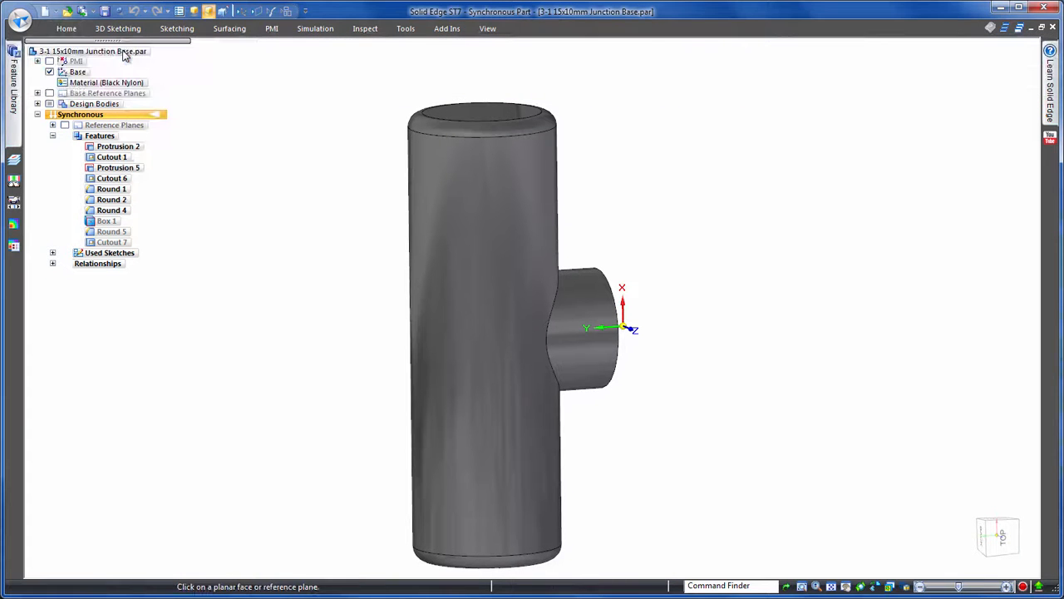
pyautogui.click(619, 312)
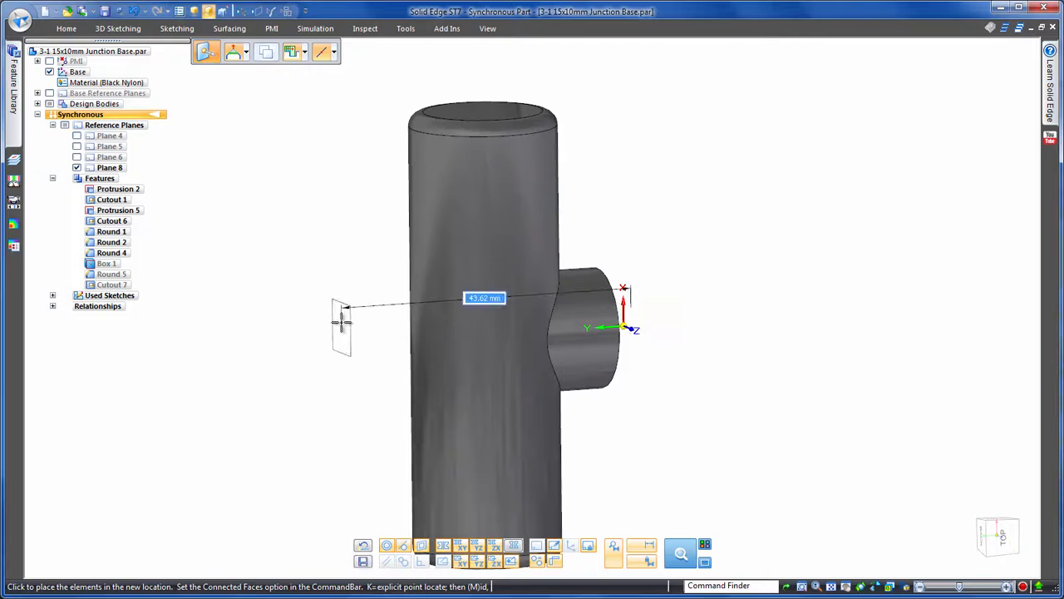
pyautogui.click(341, 322)
pyautogui.press('Escape')
pyautogui.moveTo(350, 266); pyautogui.dragTo(296, 181, button='middle')
# Step: Place a hole from the new reference plane into the main cylinder, centred on the side branch's axis
pyautogui.click(69, 29)
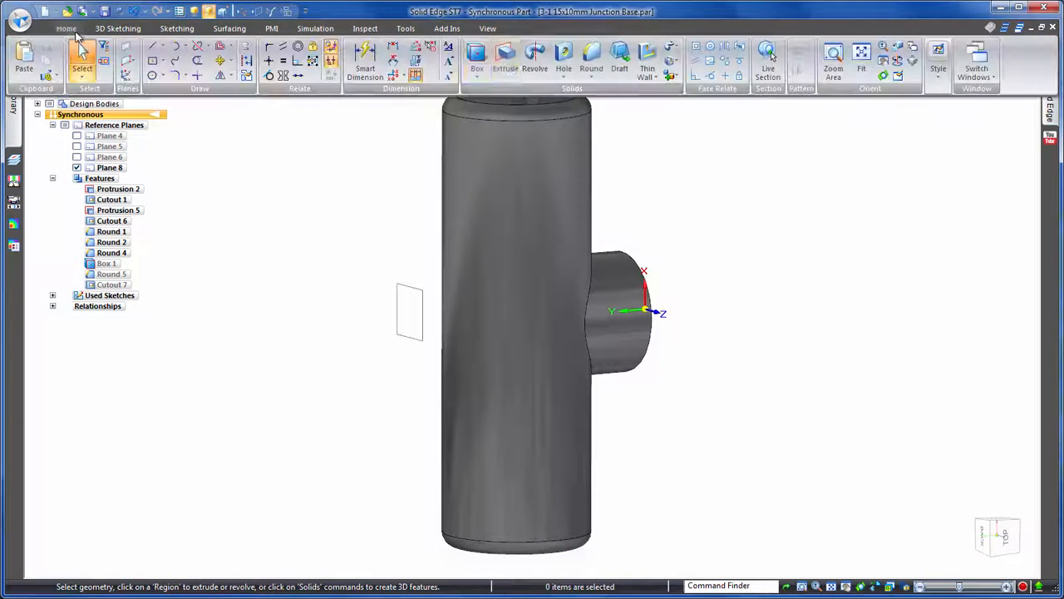
pyautogui.click(538, 46)
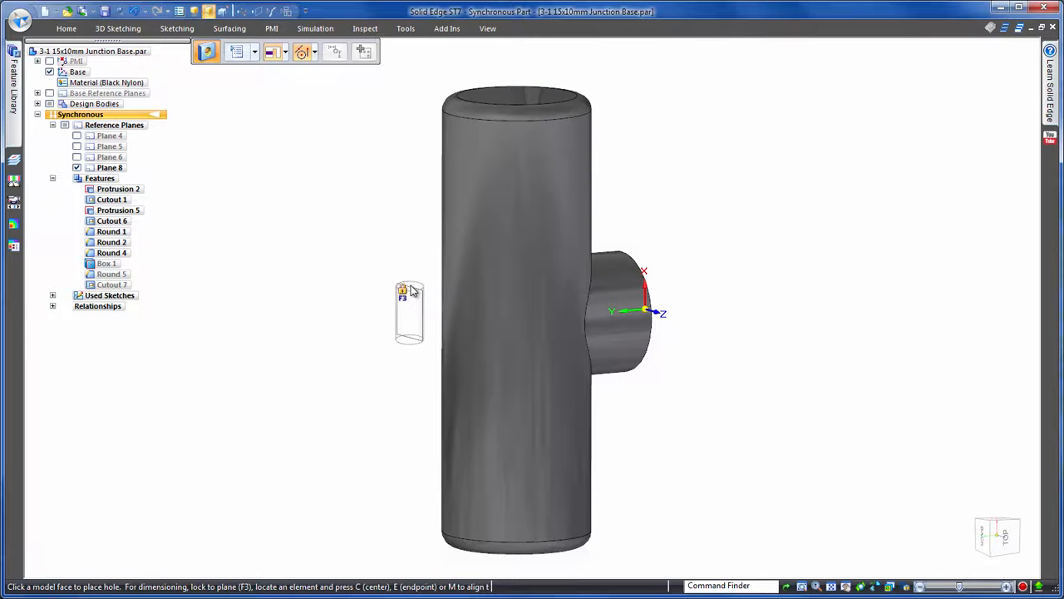
pyautogui.press('F3')
pyautogui.hotkey('ctrl', 'h')
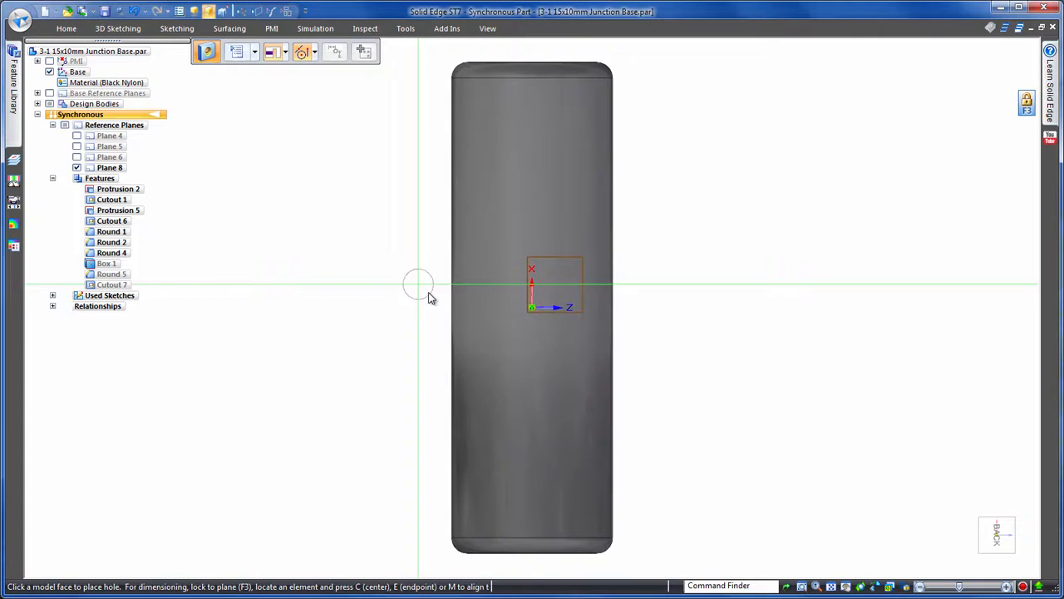
pyautogui.click(533, 308)
# Step: Place two more holes along the cylinder's centre line, one 20 mm above and one 20 mm below the first hole
pyautogui.press('c')
pyautogui.press('Return')
pyautogui.press('c')
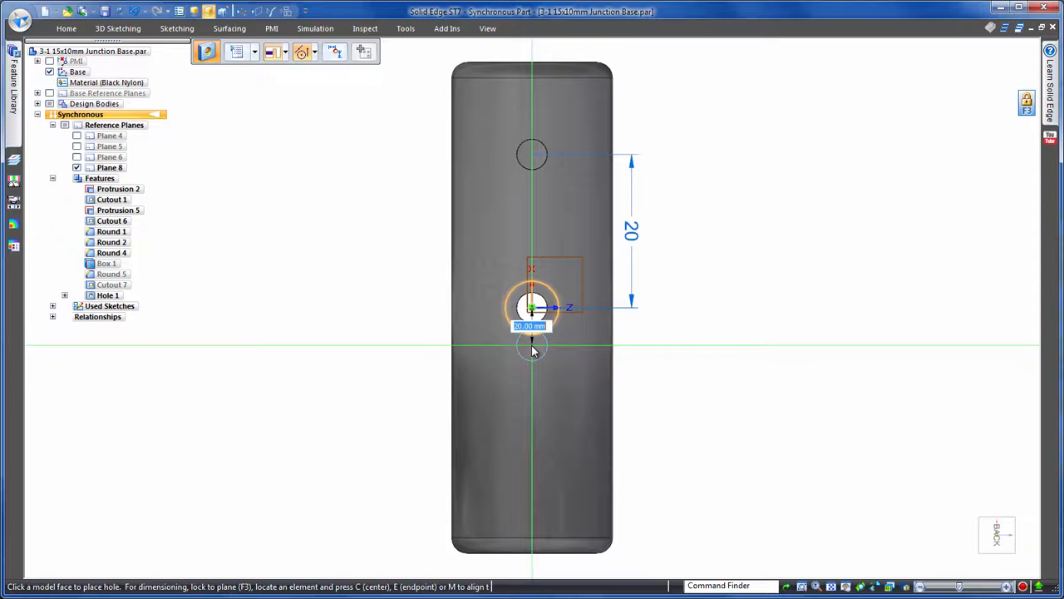
pyautogui.press('Return')
pyautogui.press('Escape')
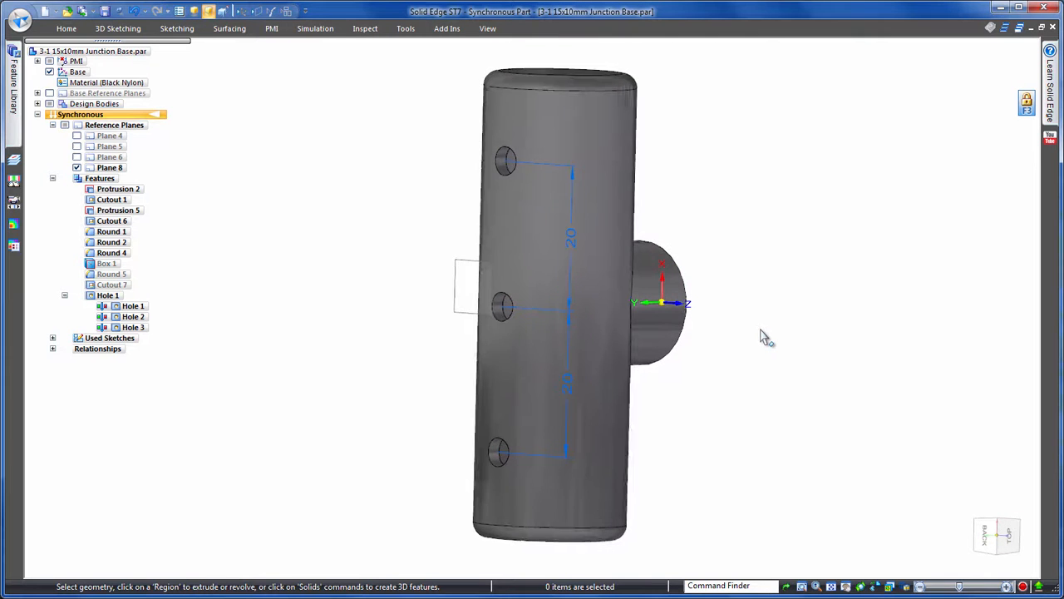
# Step: Switch to 15x10mm Reducer.par and select all faces of the smaller barbed end, including its collar and bore
pyautogui.hotkey('ctrl', 'Tab')
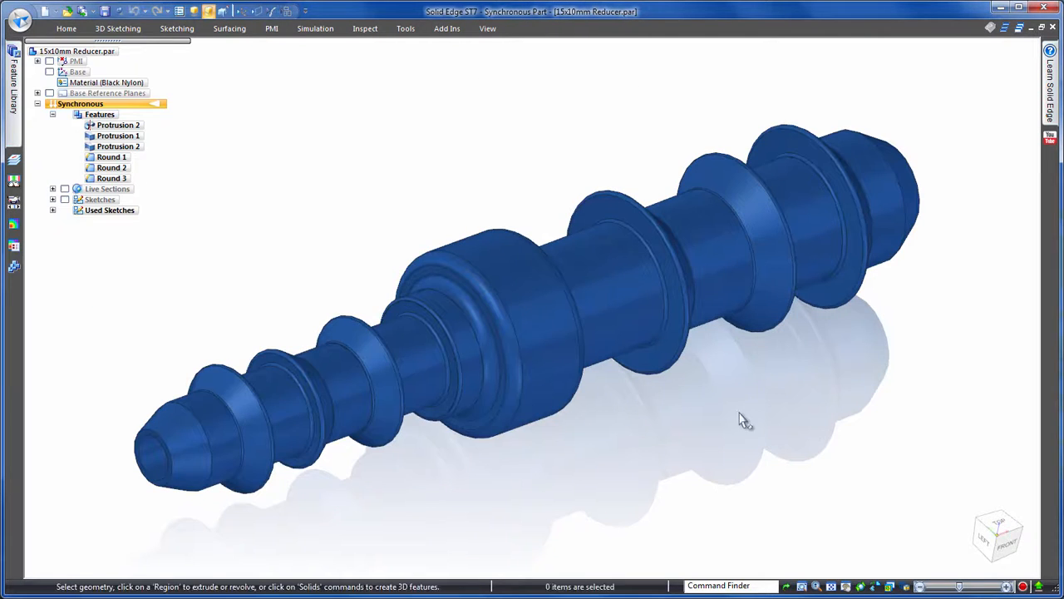
pyautogui.hotkey('ctrl', 'f')
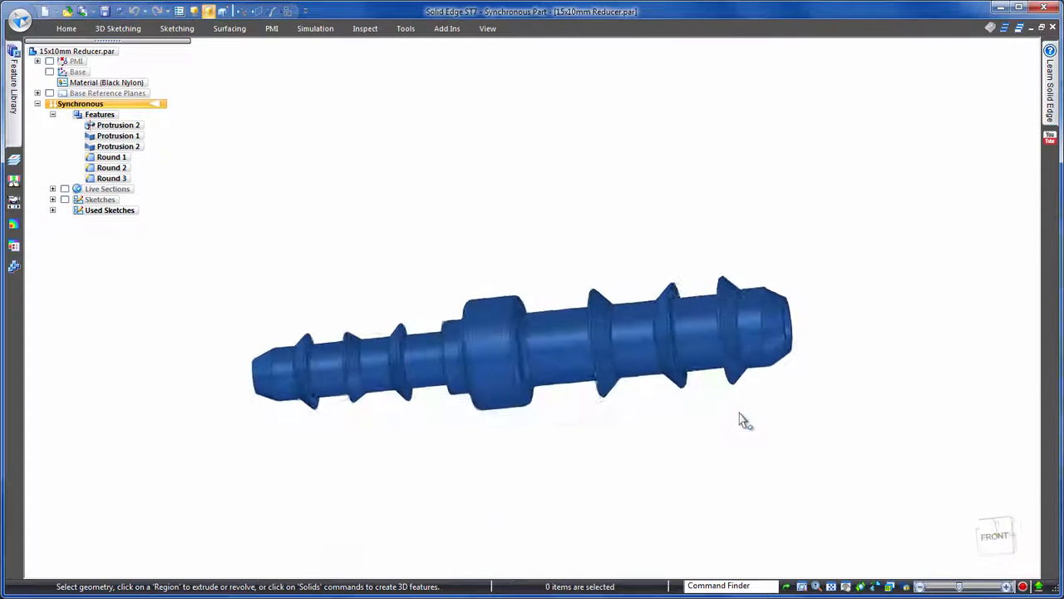
pyautogui.click(993, 536)
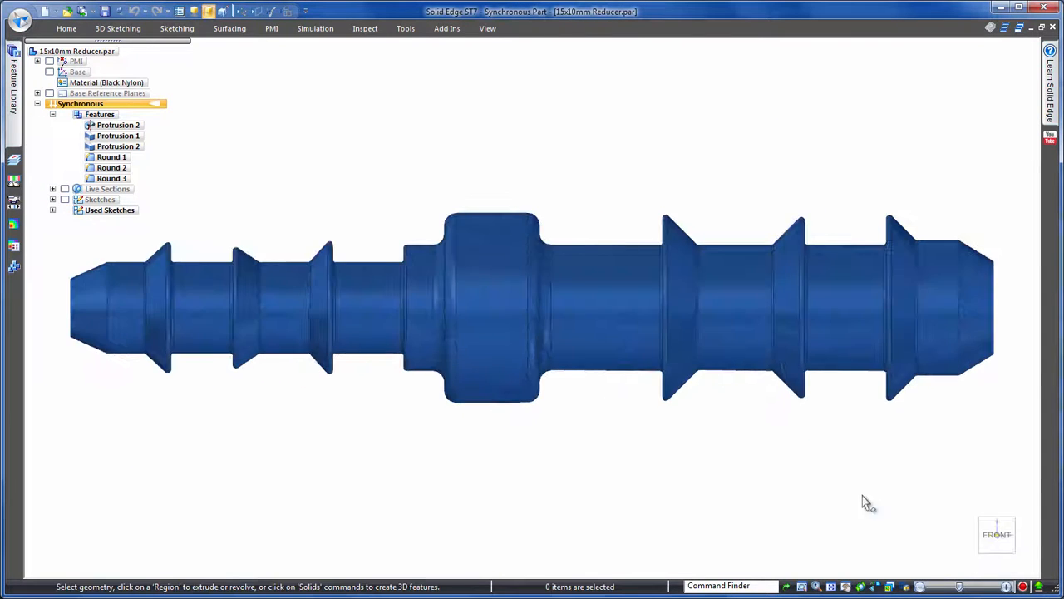
pyautogui.moveTo(385, 385); pyautogui.dragTo(534, 441)
pyautogui.moveTo(408, 371); pyautogui.dragTo(427, 392, button='middle')
pyautogui.click(307, 366)
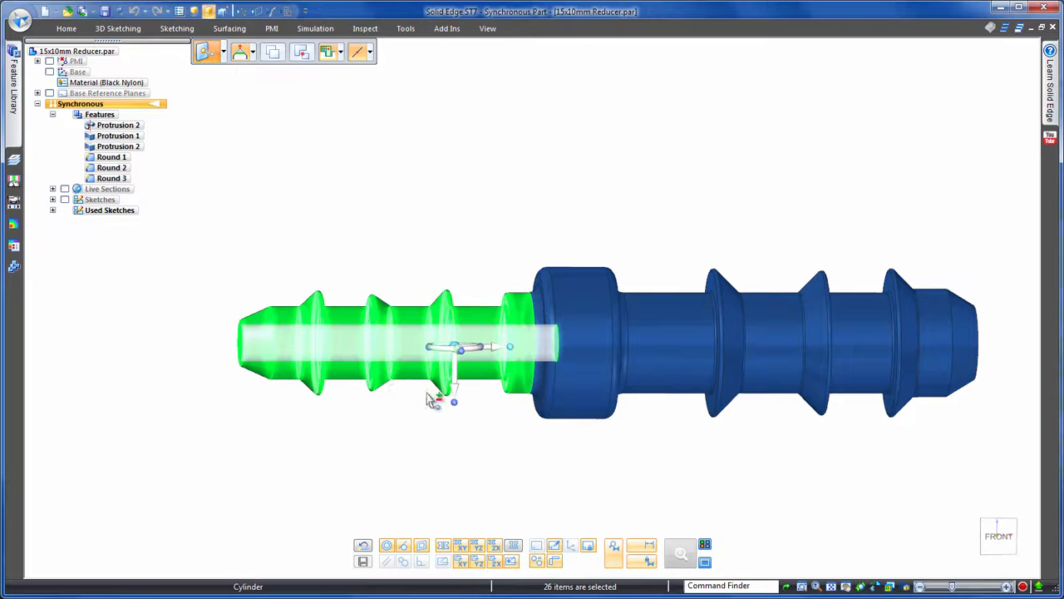
# Step: Reposition the steering wheel at the centre of the small end's collar face and copy the selected faces
pyautogui.click(378, 70)
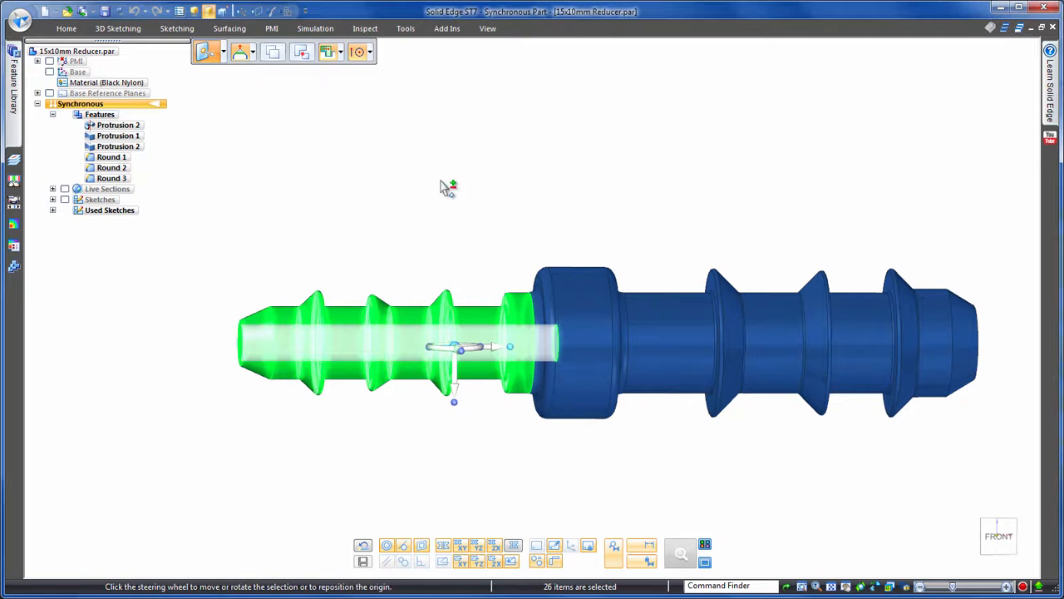
pyautogui.click(456, 348)
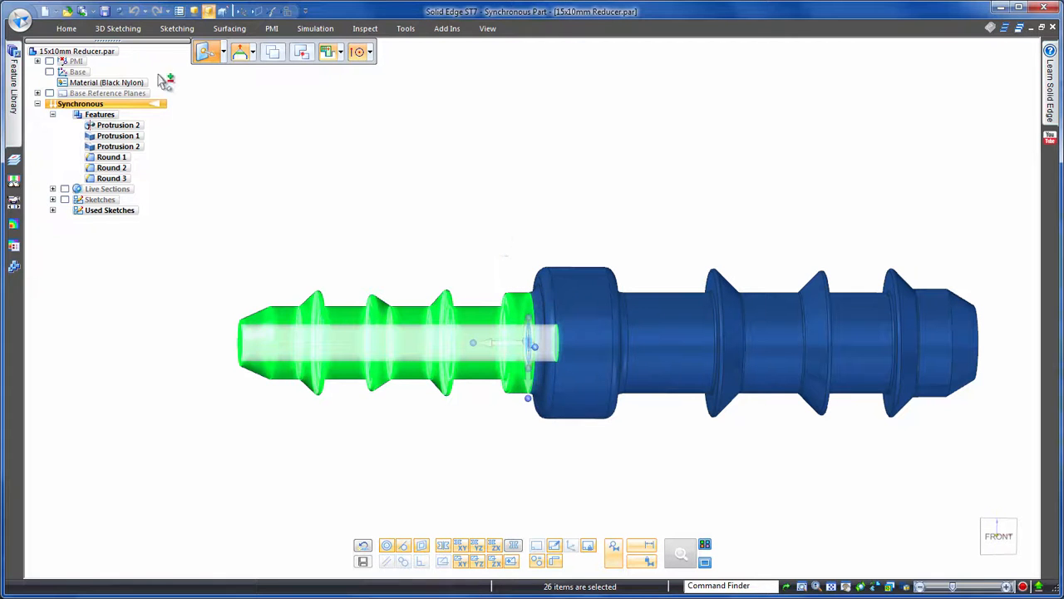
pyautogui.click(79, 26)
pyautogui.click(46, 58)
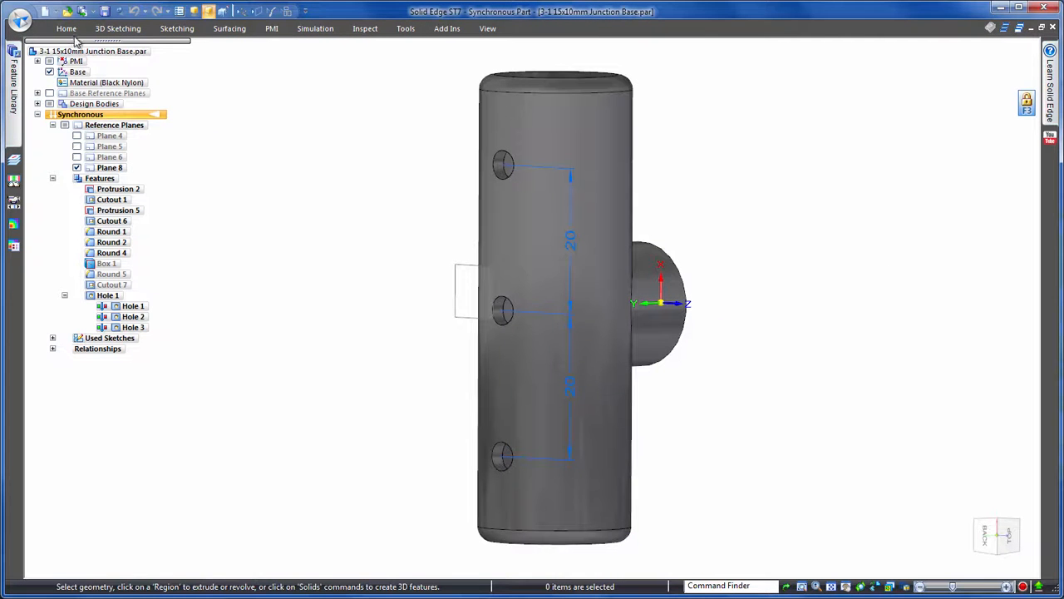
# Step: Paste the barbed hose end into the 3-1 15x10mm Junction Base and align it with the middle hole
pyautogui.click(68, 28)
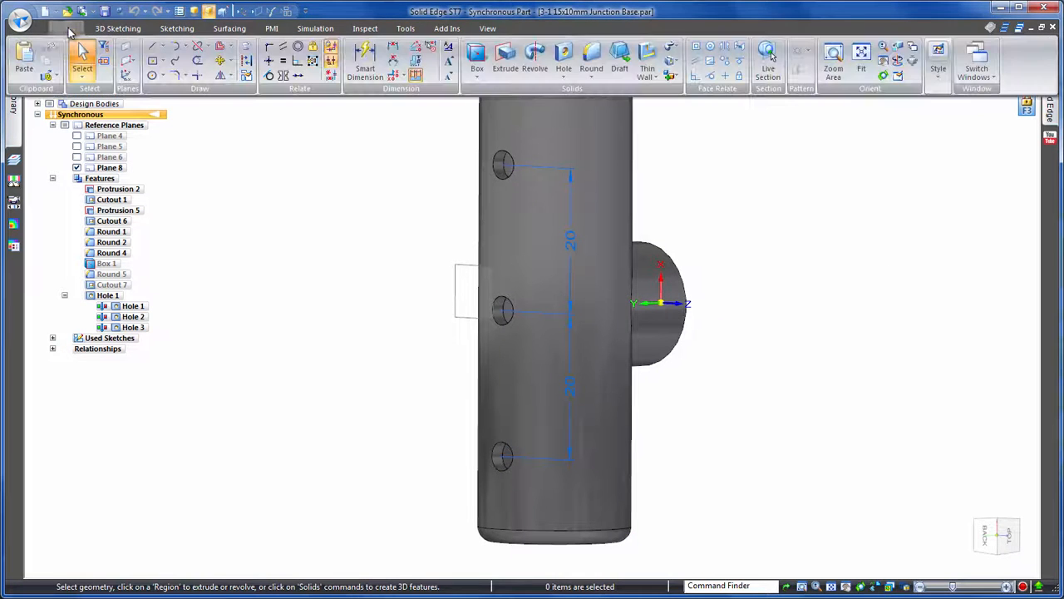
pyautogui.click(84, 54)
pyautogui.click(441, 315)
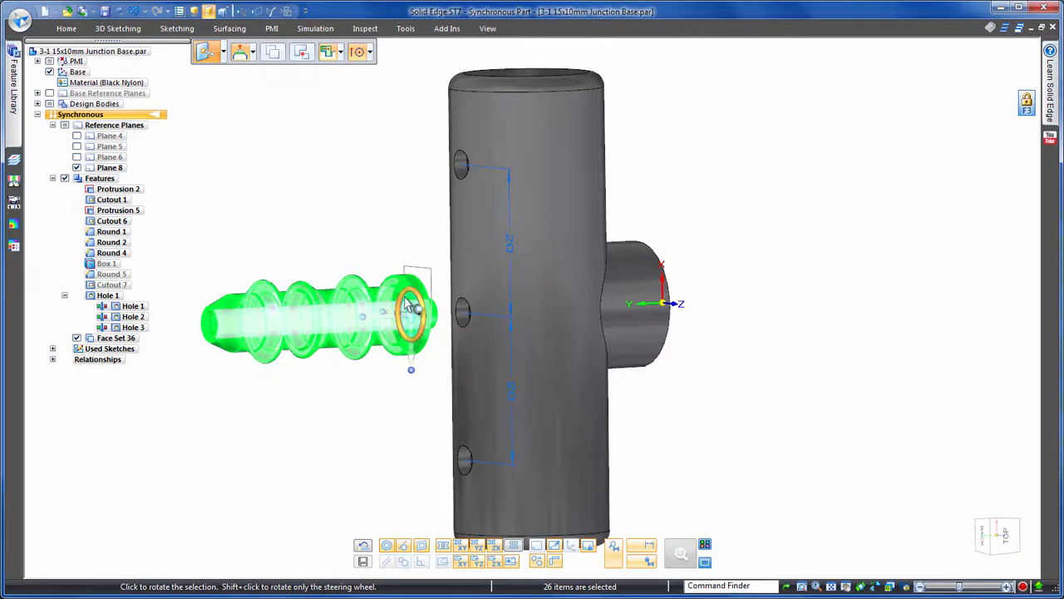
pyautogui.click(407, 306)
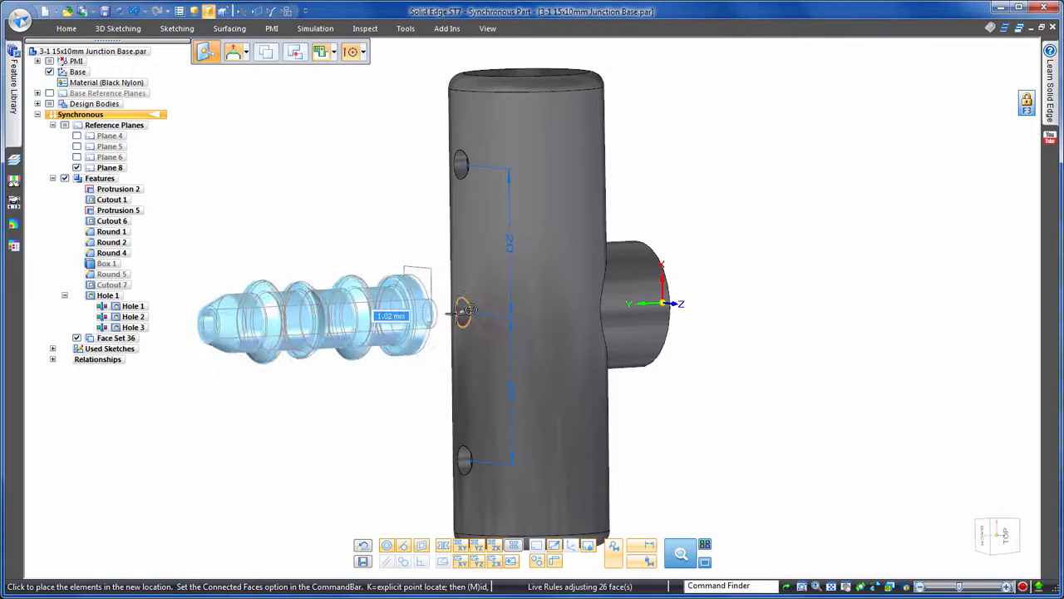
pyautogui.press('Escape')
pyautogui.press('Escape')
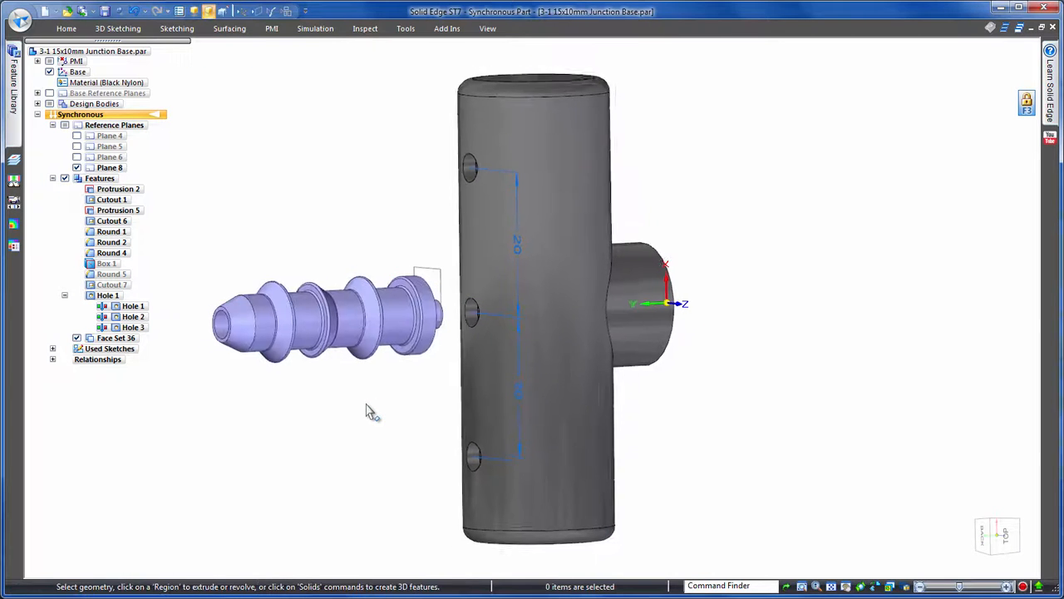
# Step: Save the copied hose end to the Feature Library folder 10mm Hose Custom Fittings as Feature_10mm Hose Connector
pyautogui.click(19, 109)
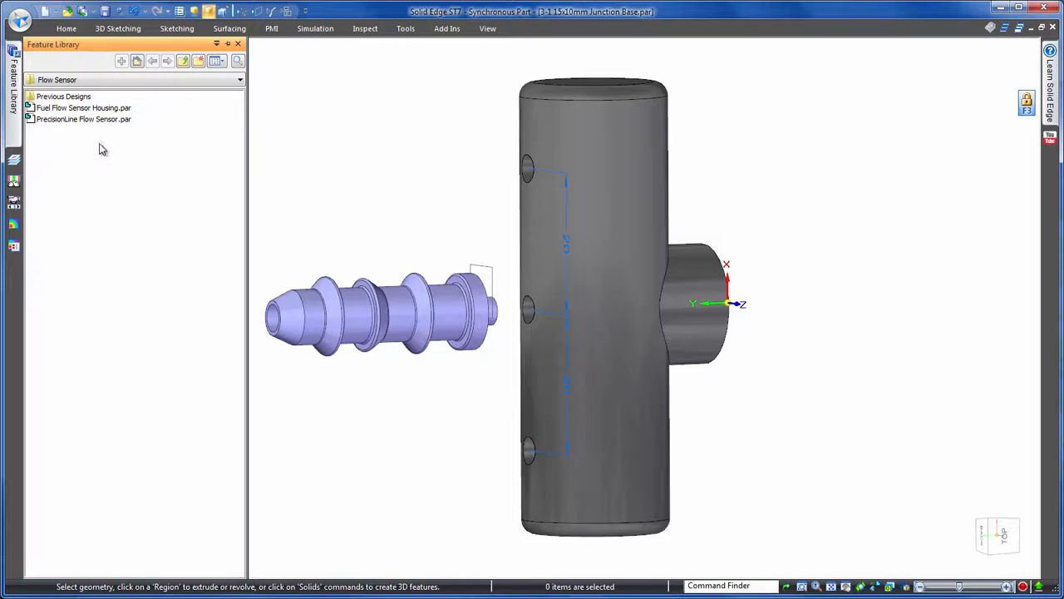
pyautogui.click(186, 65)
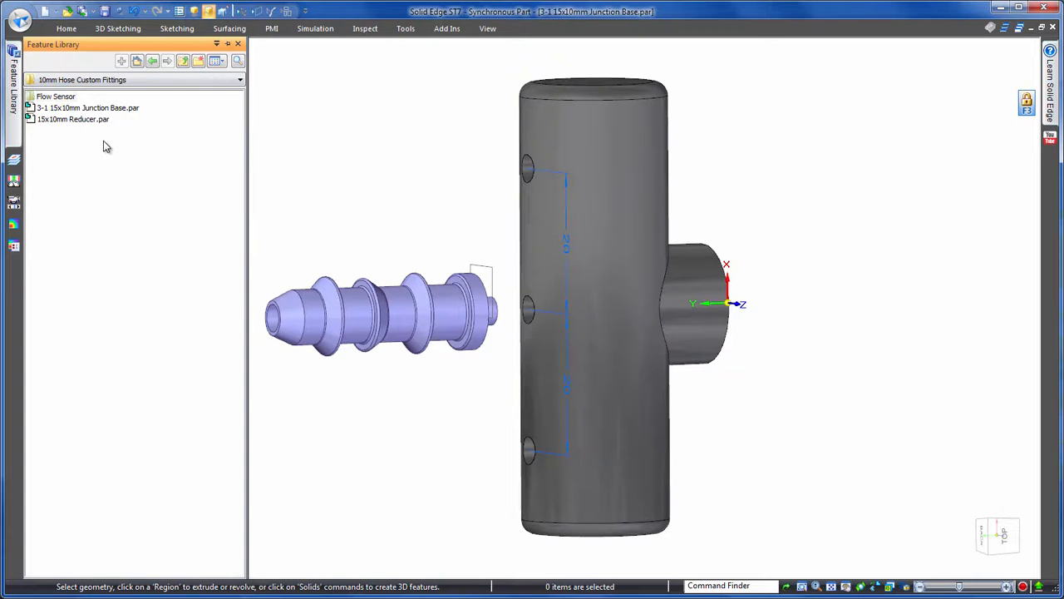
pyautogui.rightClick(106, 147)
pyautogui.click(133, 212)
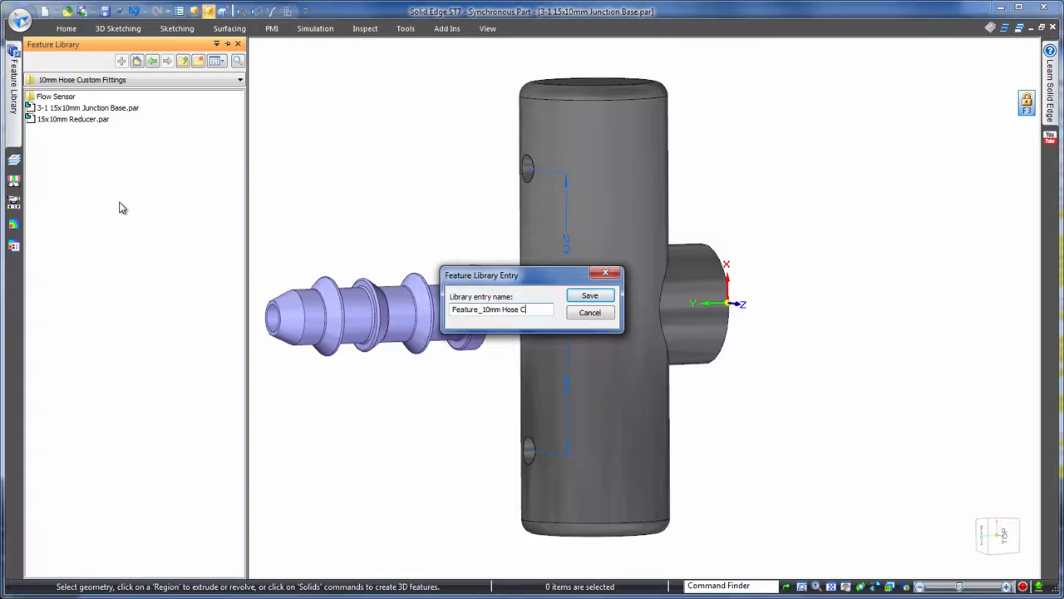
pyautogui.write('Feature_10mm Hose Connector')
pyautogui.press('Return')
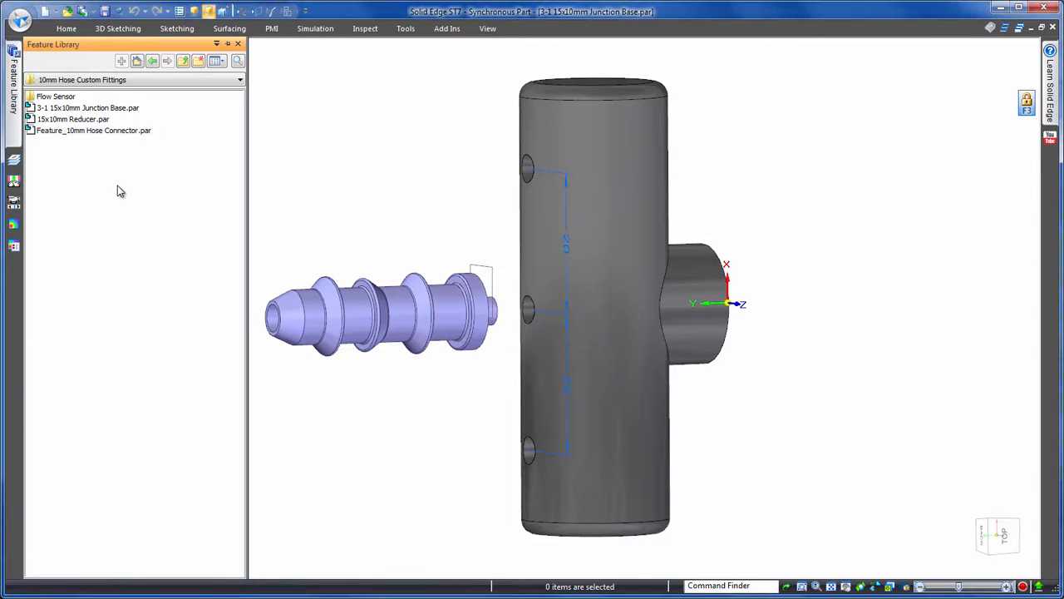
# Step: Place two more hose connectors aligned with the upper and lower holes, both set farther out than the middle one
pyautogui.moveTo(384, 163); pyautogui.dragTo(471, 157)
pyautogui.click(497, 173)
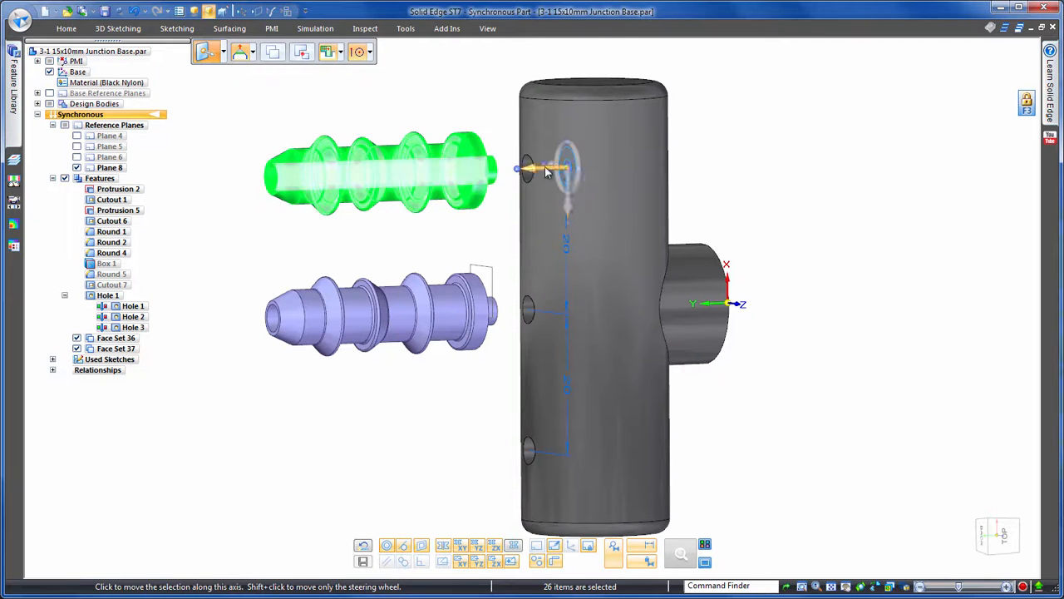
pyautogui.click(547, 173)
pyautogui.click(536, 181)
pyautogui.click(526, 168)
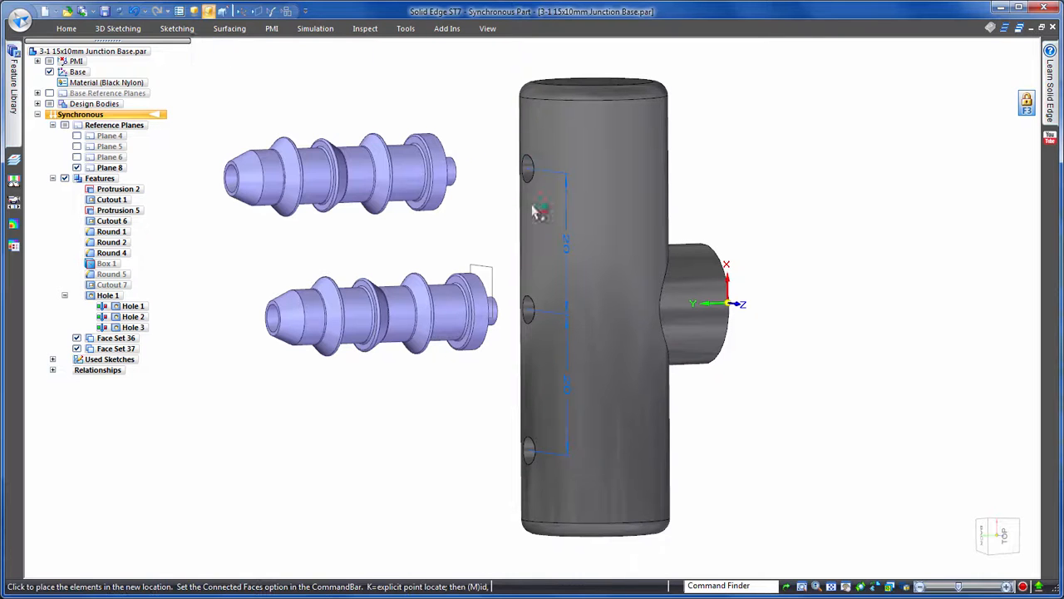
pyautogui.click(532, 446)
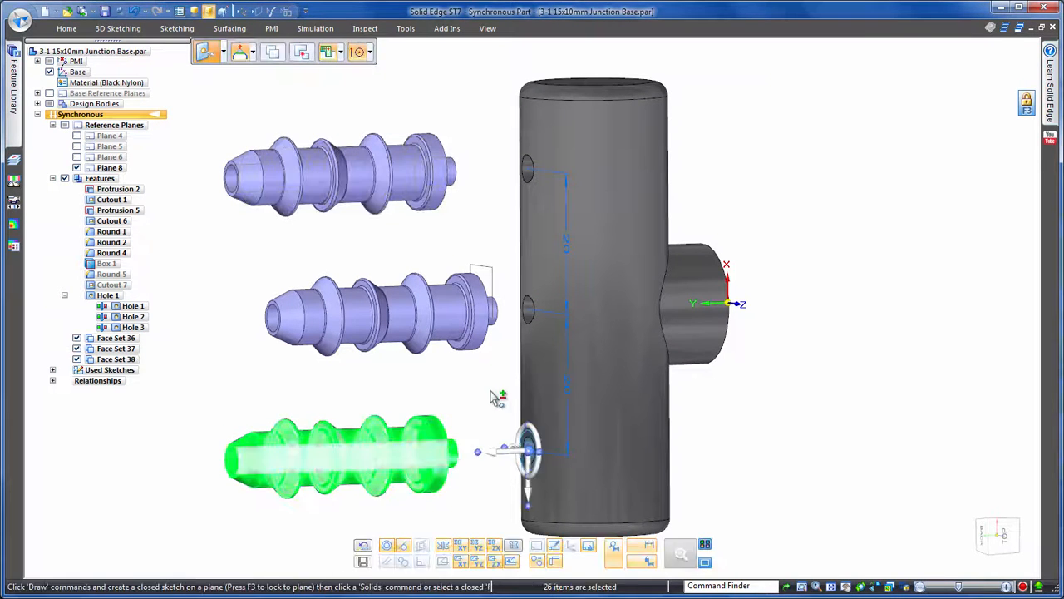
pyautogui.press('Escape')
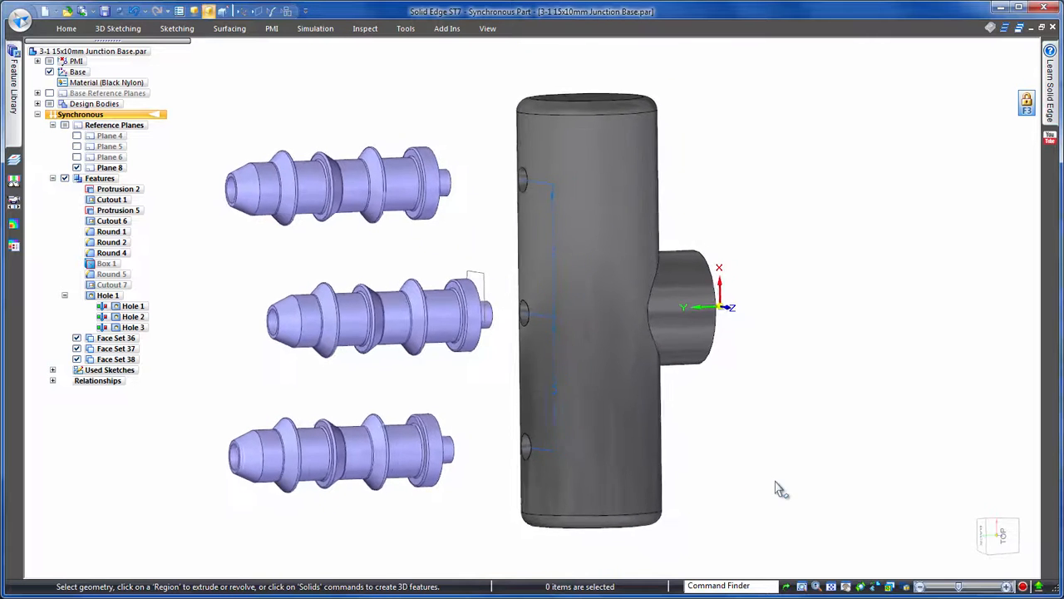
# Step: Hide Plane 8 and the hole spacing dimensions, and collapse the reference planes list
pyautogui.click(1000, 536)
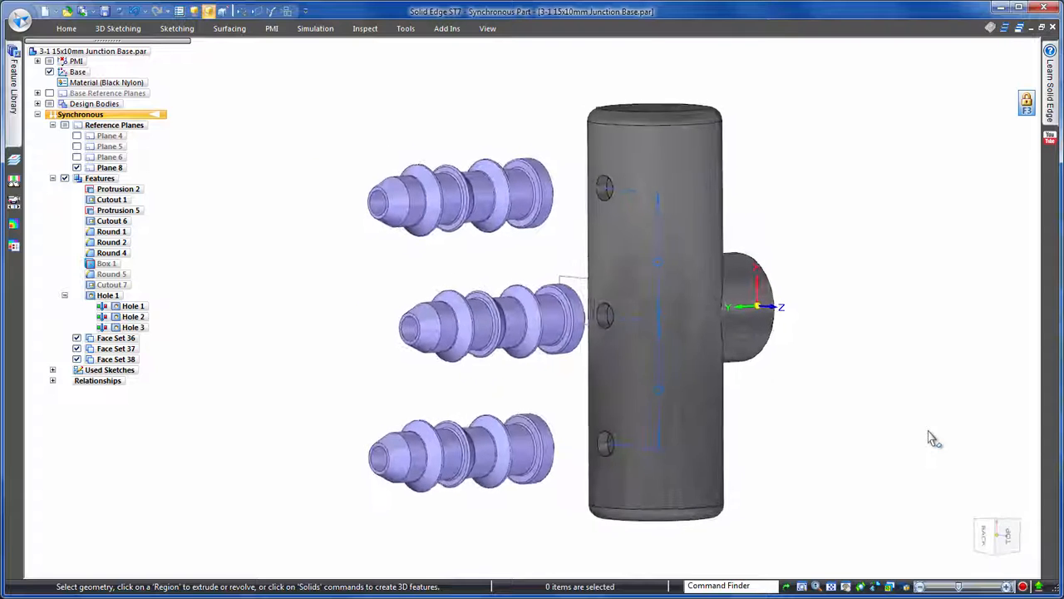
pyautogui.click(77, 168)
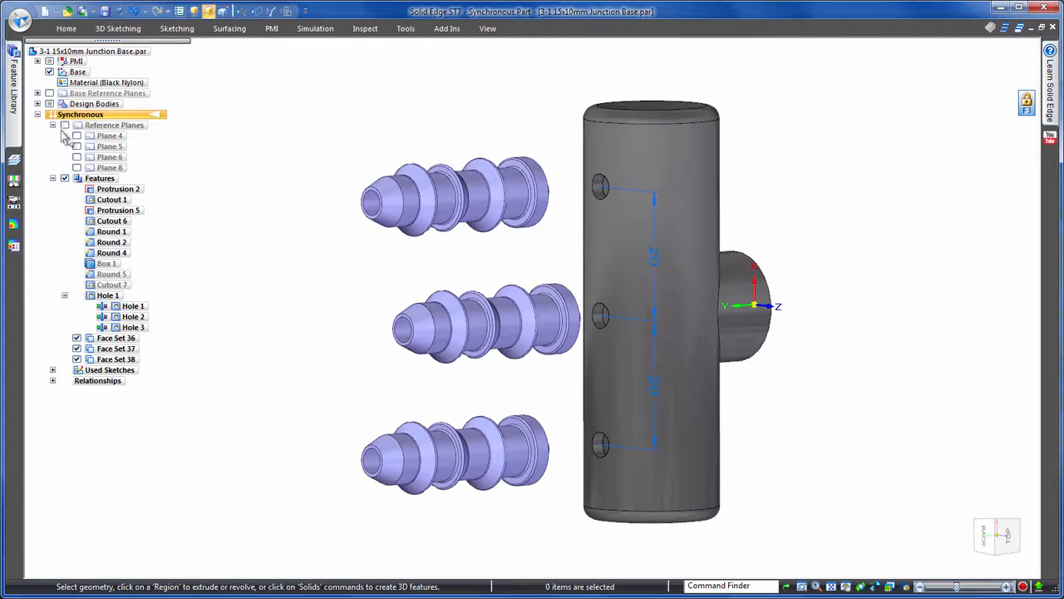
pyautogui.click(52, 125)
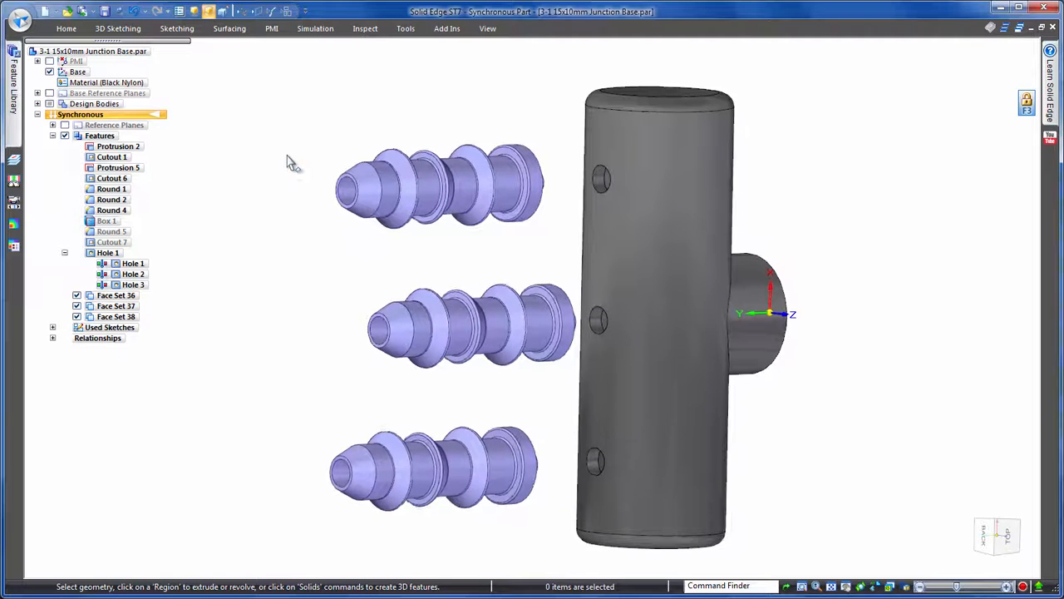
# Step: Attach the three hose connector face sets to the junction base body
pyautogui.click(115, 316)
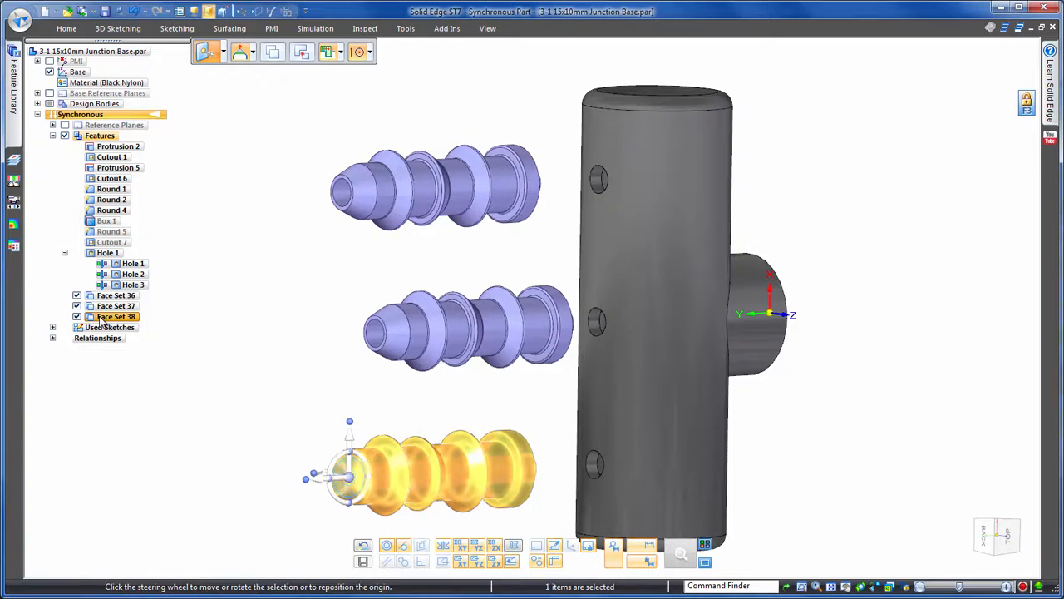
pyautogui.keyDown('ctrl'); pyautogui.click(115, 306); pyautogui.keyUp('ctrl')
pyautogui.keyDown('ctrl'); pyautogui.click(109, 296); pyautogui.keyUp('ctrl')
pyautogui.rightClick(110, 298)
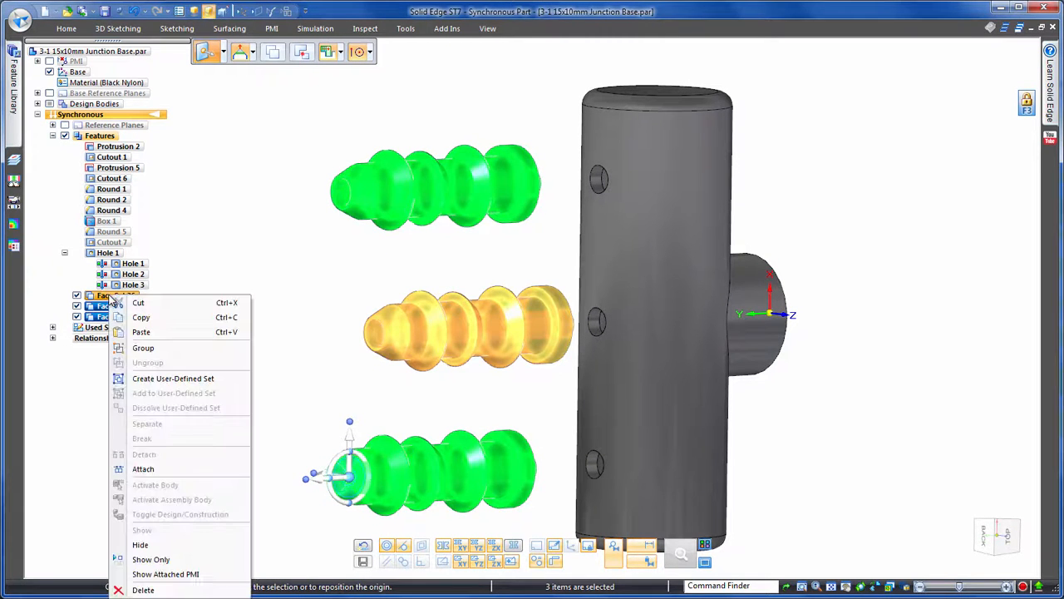
pyautogui.click(170, 471)
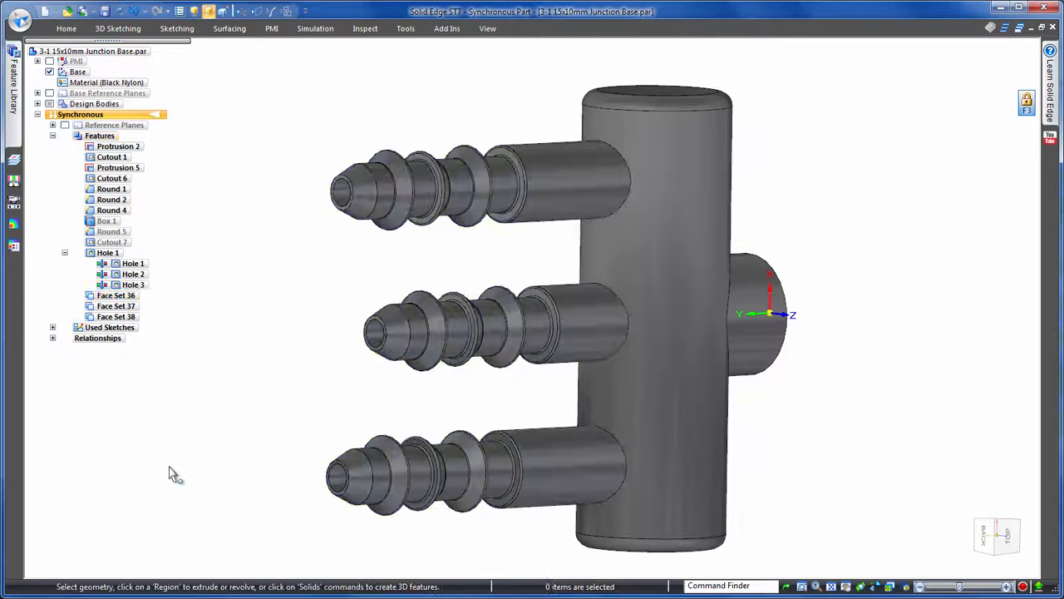
# Step: Rotate the upper and lower hose connectors together by 15° about the main cylinder's vertical axis
pyautogui.moveTo(211, 401); pyautogui.dragTo(235, 397, button='middle')
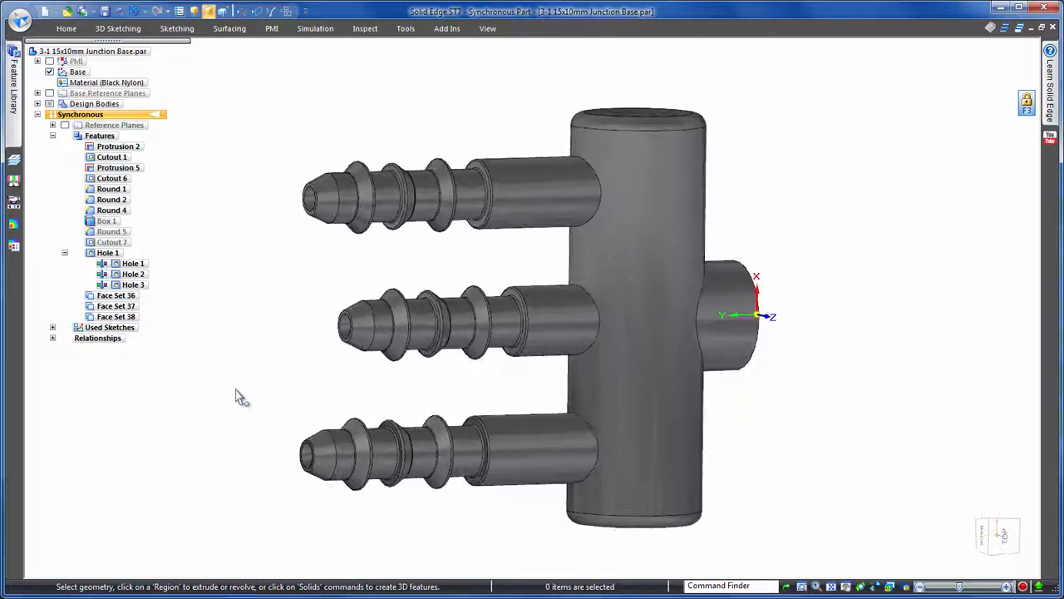
pyautogui.moveTo(613, 510); pyautogui.dragTo(612, 507)
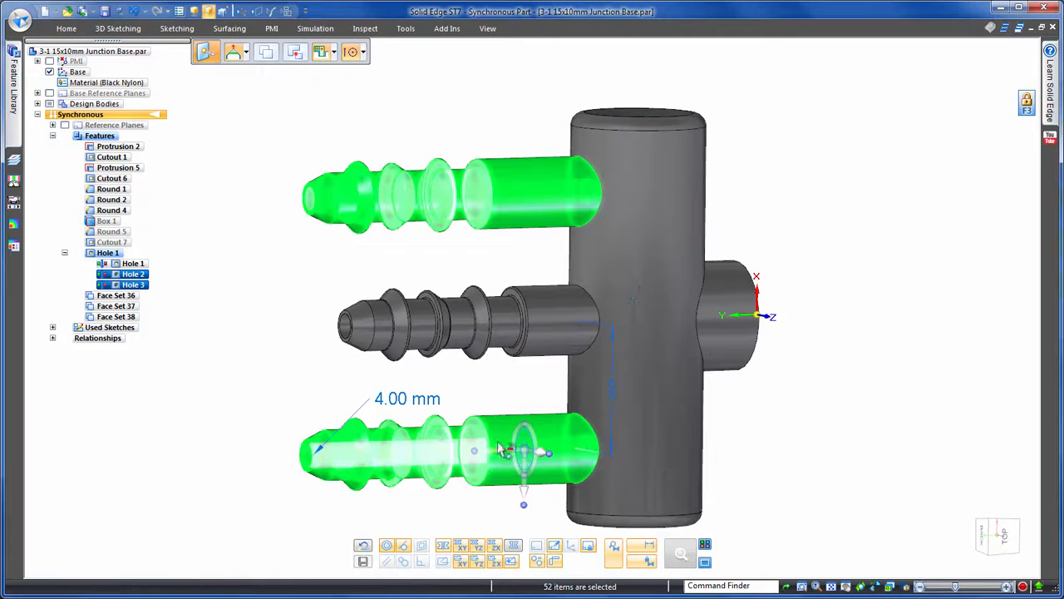
pyautogui.moveTo(524, 456); pyautogui.dragTo(615, 153)
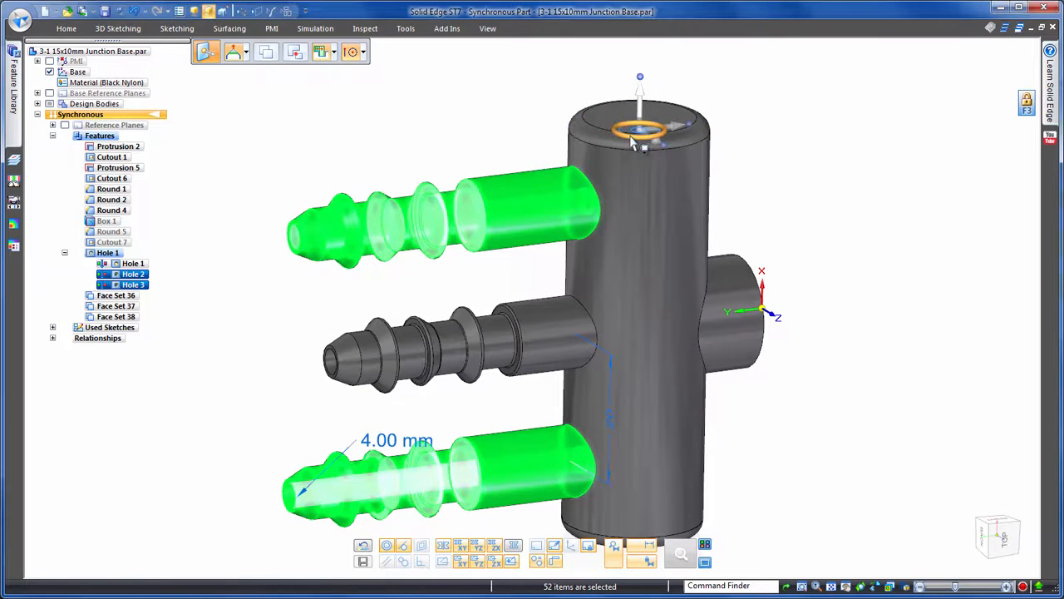
pyautogui.click(638, 140)
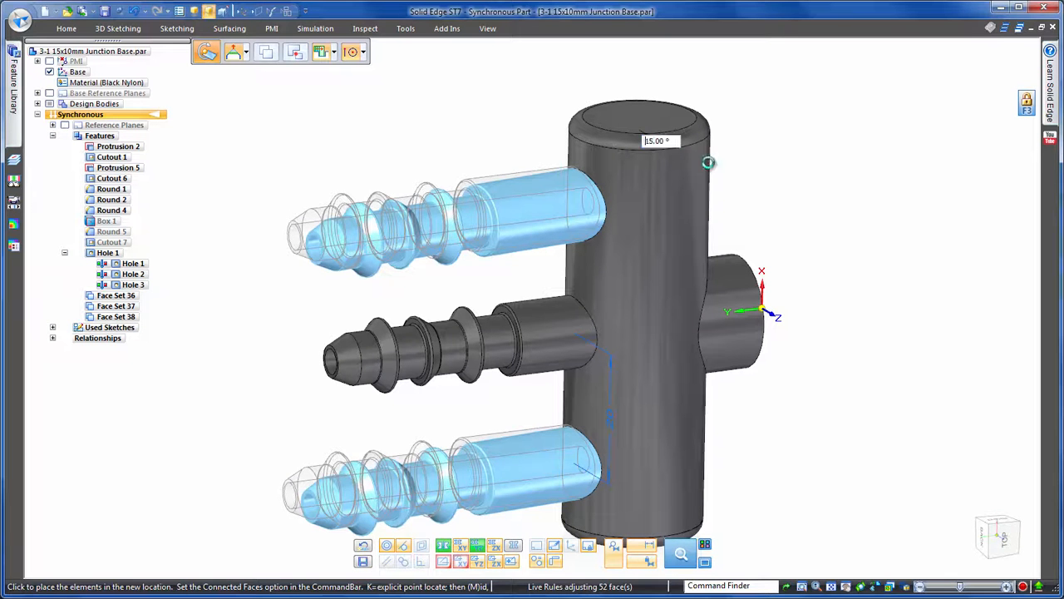
pyautogui.click(769, 147)
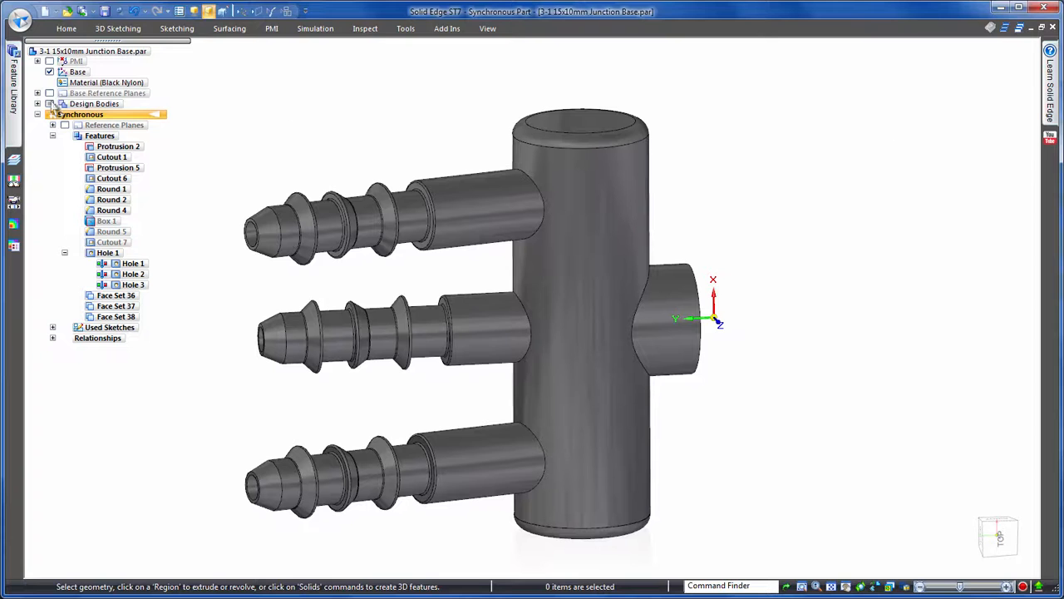
# Step: Show the Fuel Flow Sensor design body and place the library part Fuel Flow Sensor Housing on the box's top face
pyautogui.click(38, 104)
pyautogui.click(65, 125)
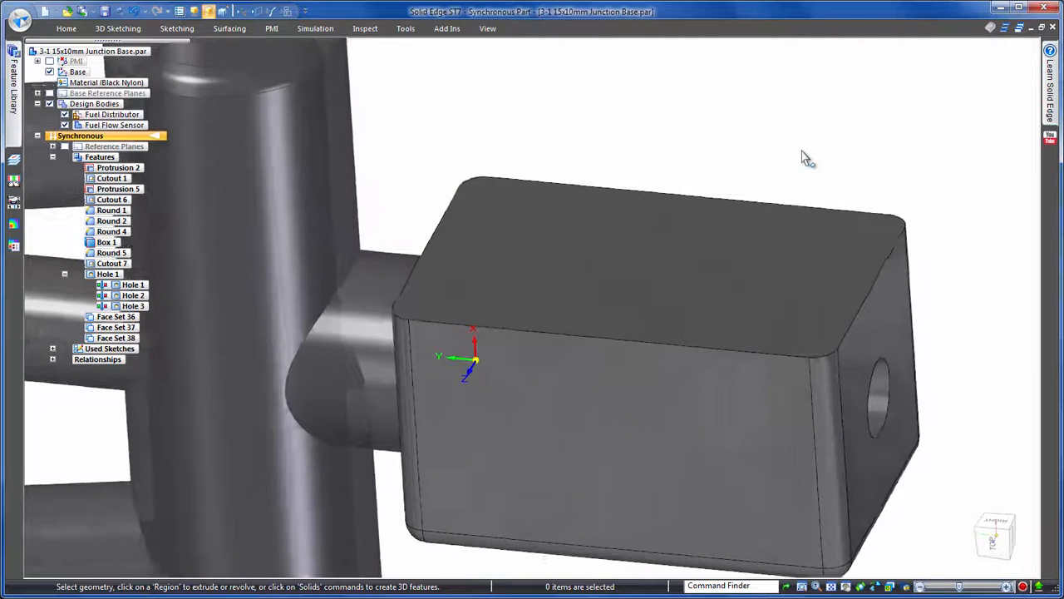
pyautogui.click(13, 81)
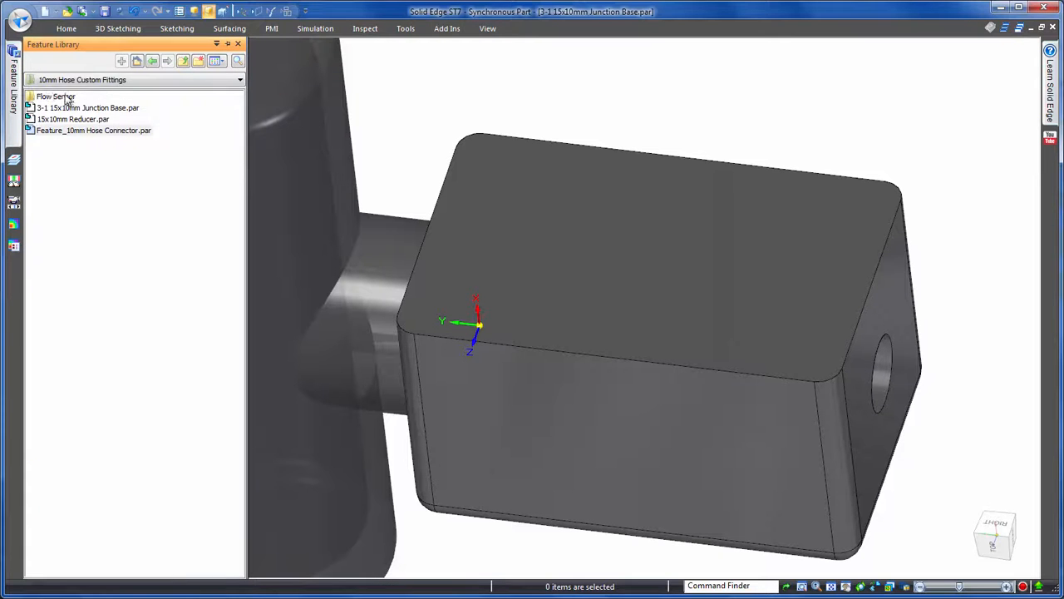
pyautogui.moveTo(445, 127); pyautogui.dragTo(677, 107)
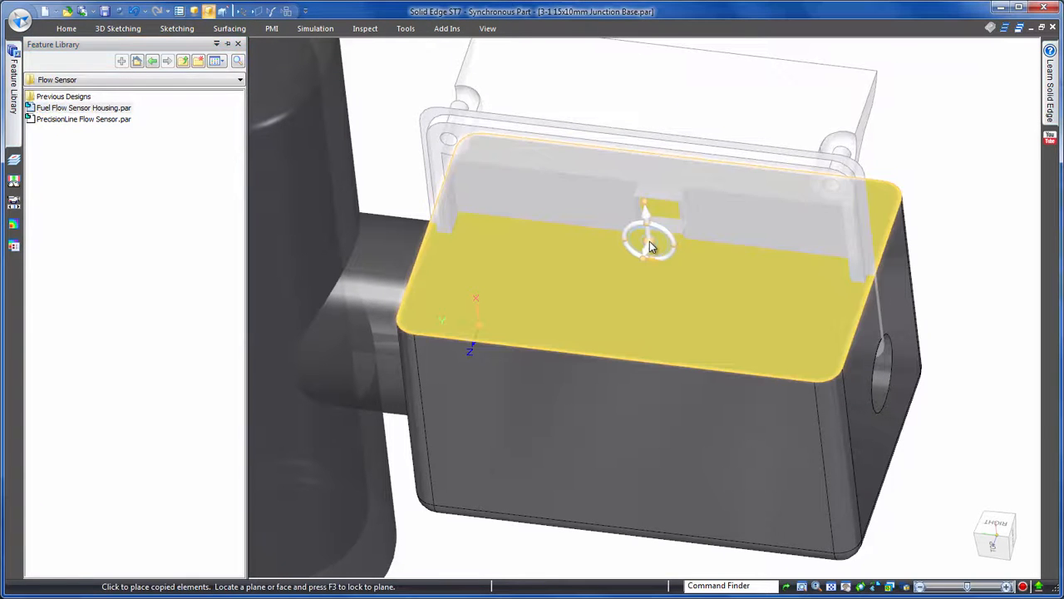
pyautogui.click(624, 277)
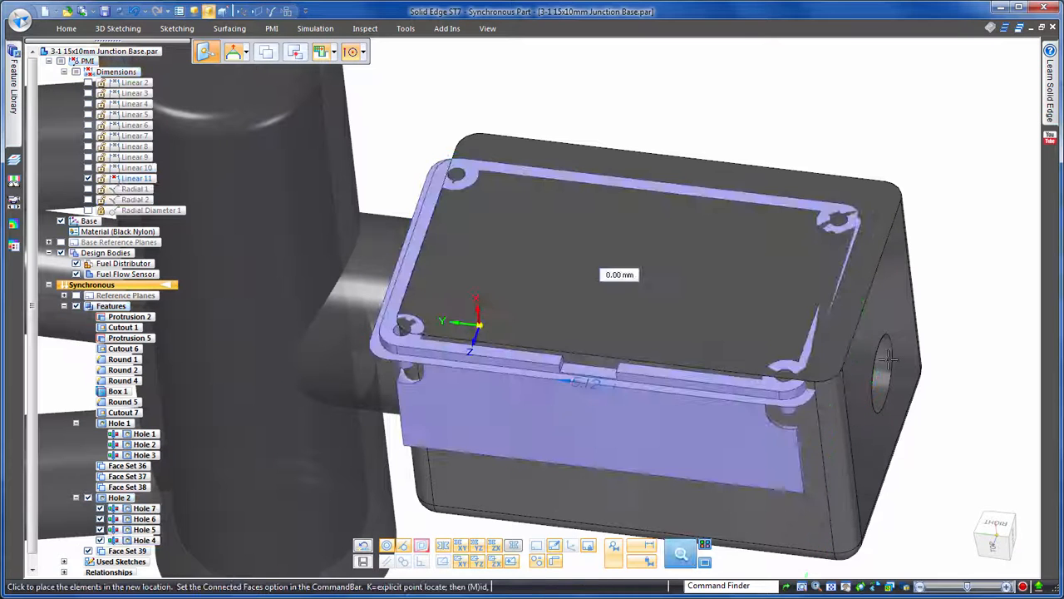
# Step: Move the placed housing geometry along the box's length, using keypoint snapping, until it is centred on the box's top face
pyautogui.click(357, 52)
pyautogui.click(366, 125)
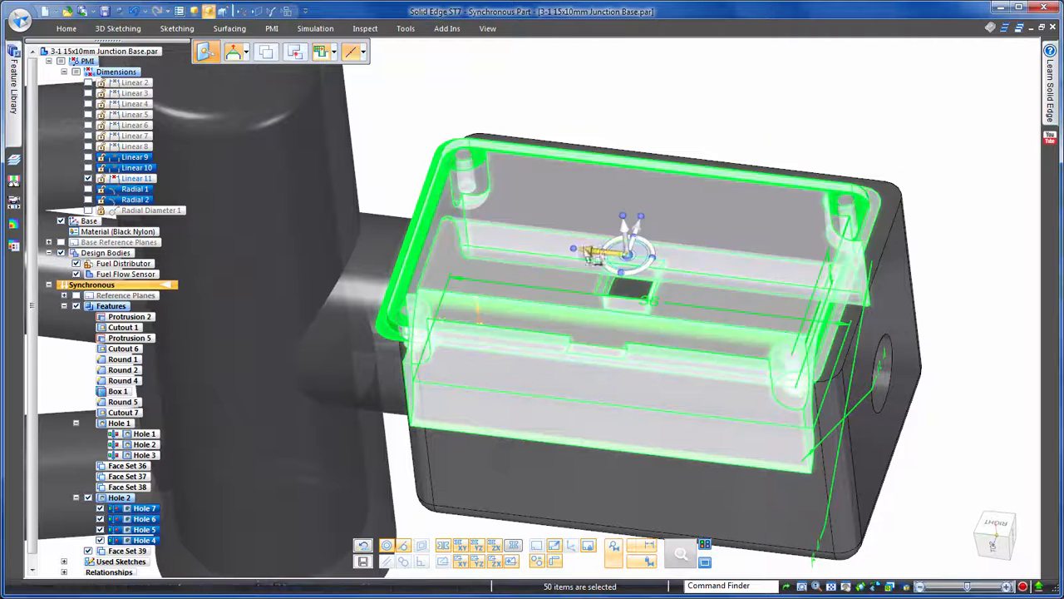
pyautogui.click(589, 251)
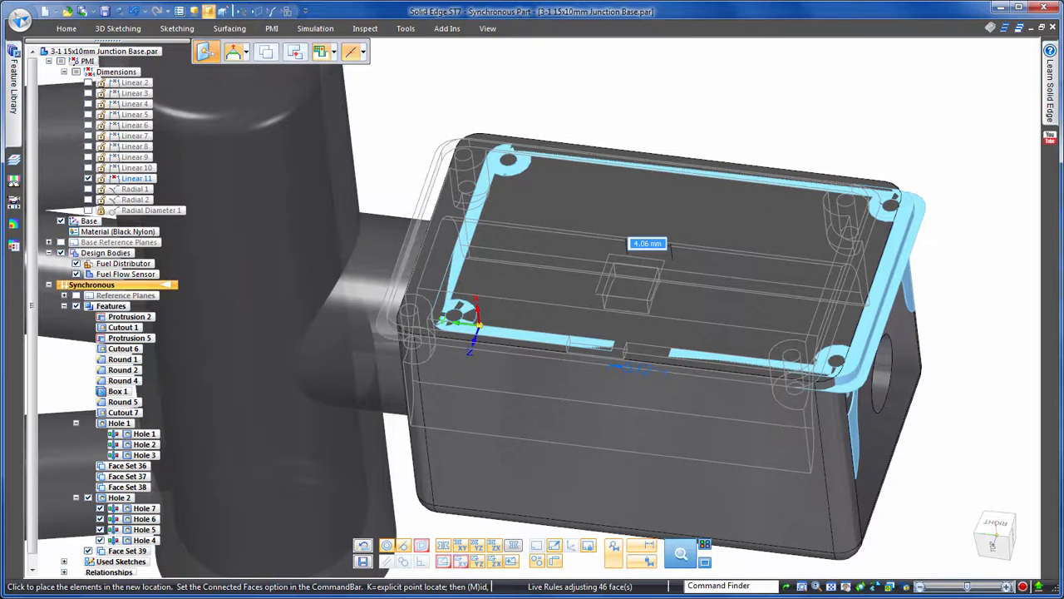
pyautogui.click(696, 154)
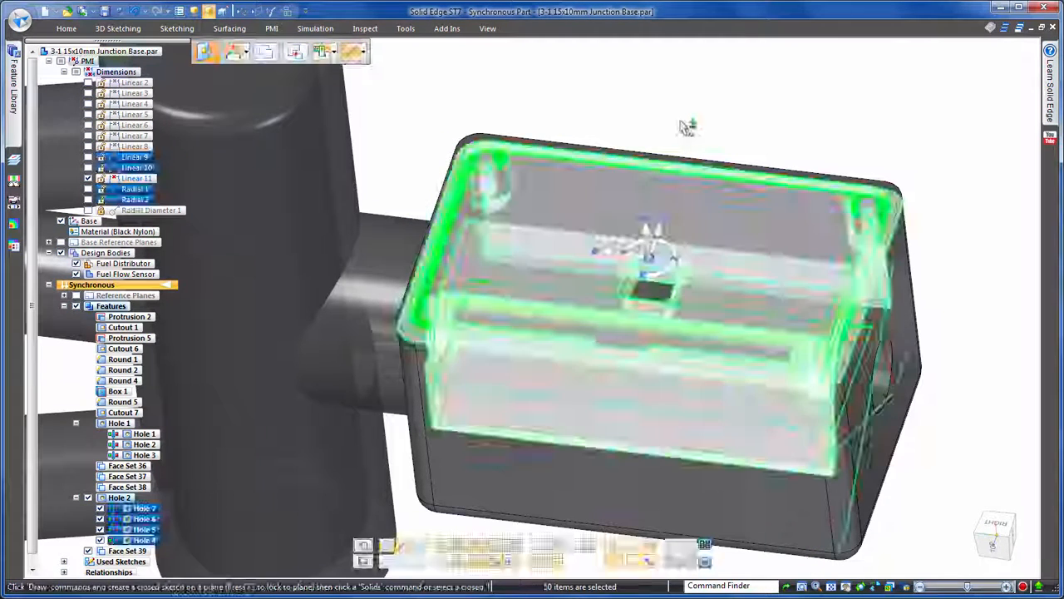
# Step: Attach the placed housing face set to the Fuel Flow Sensor body
pyautogui.moveTo(33, 230); pyautogui.dragTo(25, 333)
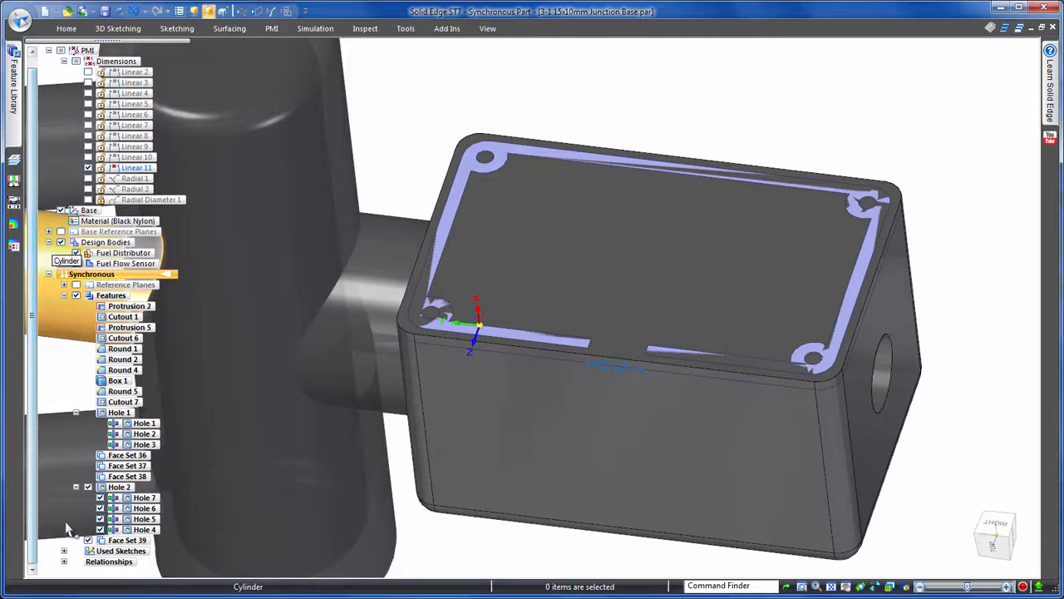
pyautogui.rightClick(127, 539)
pyautogui.click(172, 399)
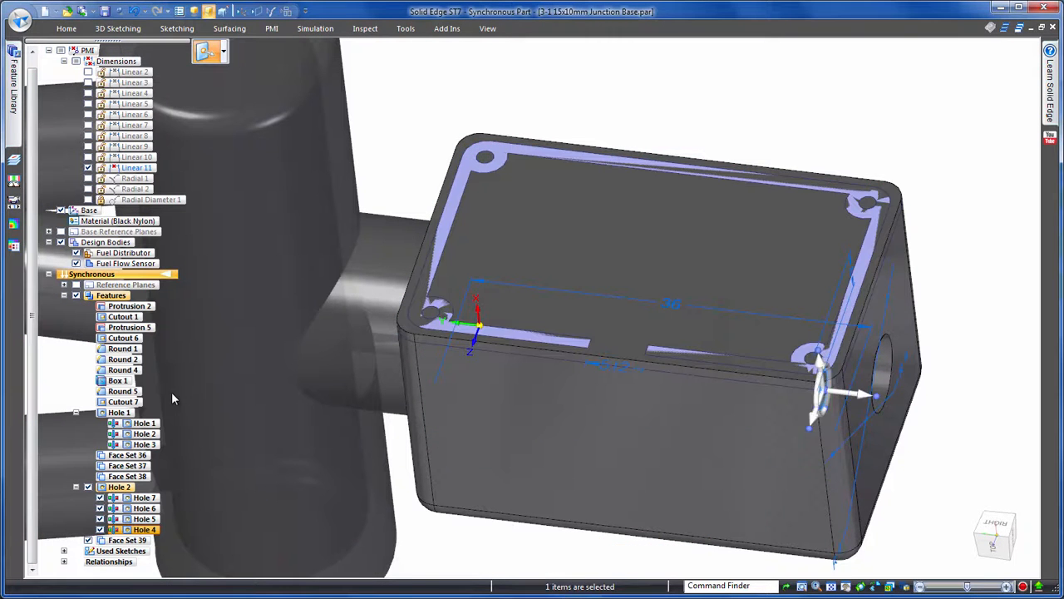
pyautogui.click(797, 108)
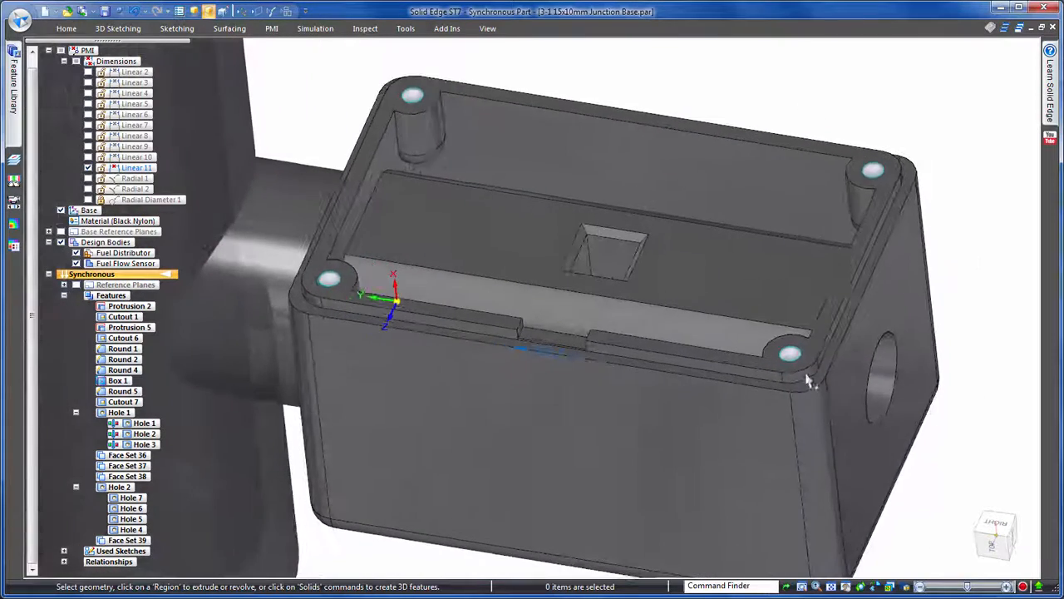
# Step: Change the thread size of the housing's four corner screw holes to M2.3
pyautogui.click(788, 356)
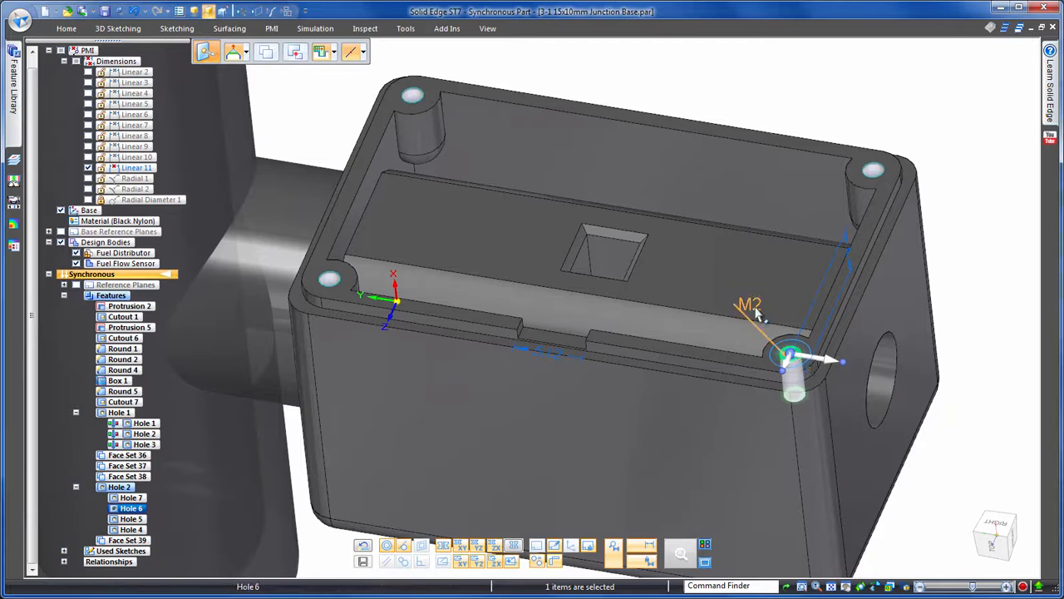
pyautogui.click(756, 314)
pyautogui.click(771, 325)
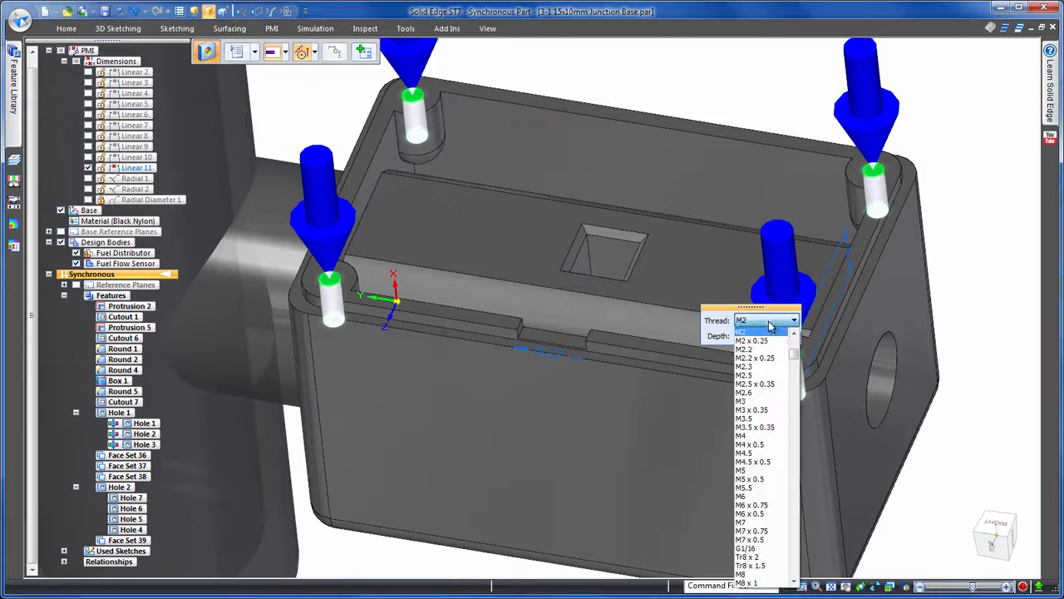
pyautogui.click(762, 367)
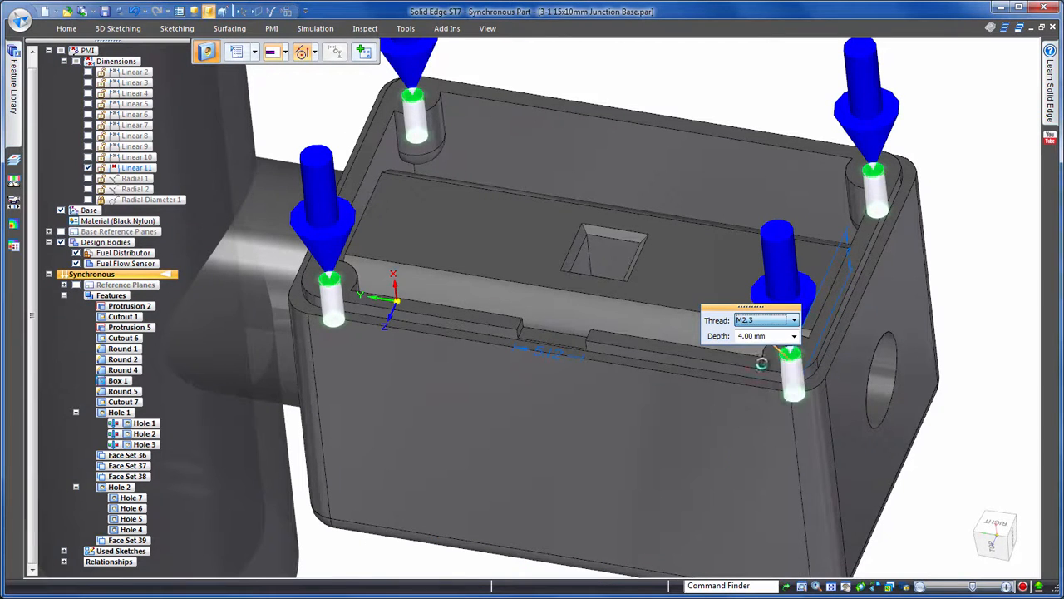
pyautogui.click(976, 179)
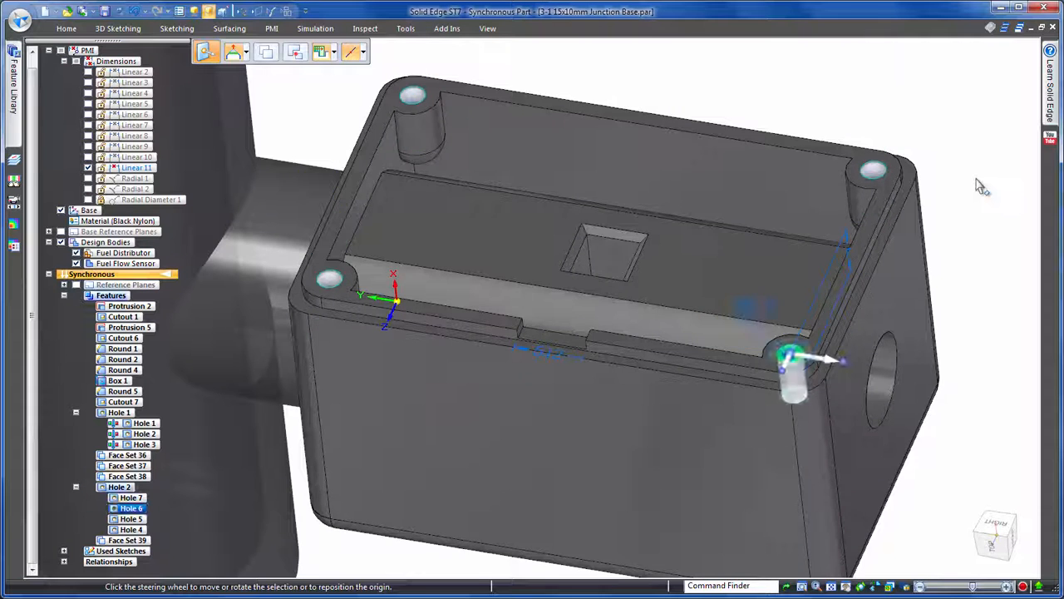
pyautogui.click(976, 179)
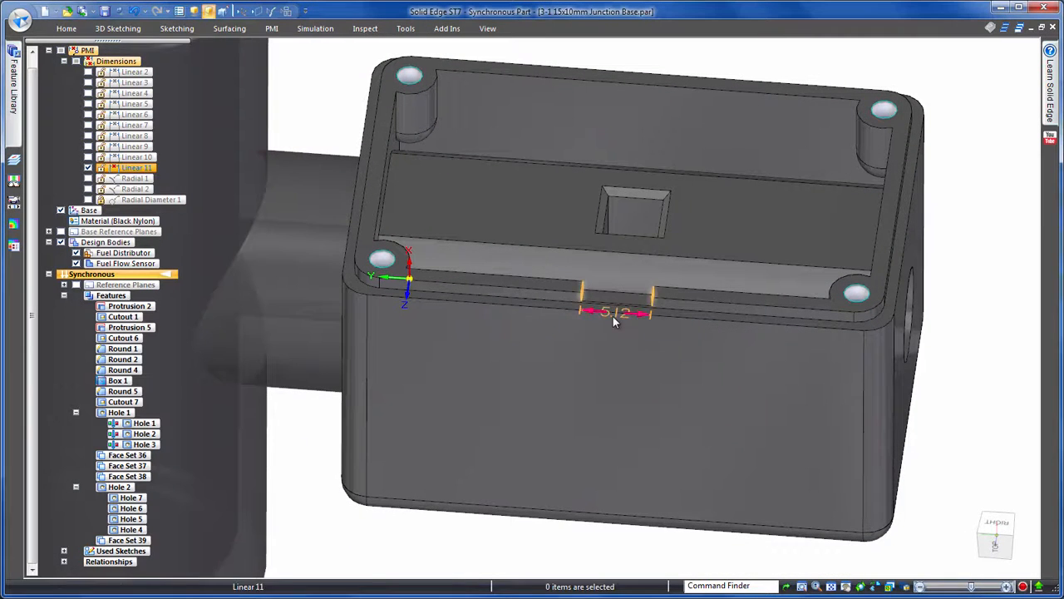
# Step: Set the width of the notch in the housing's front rim to 6 mm
pyautogui.click(615, 316)
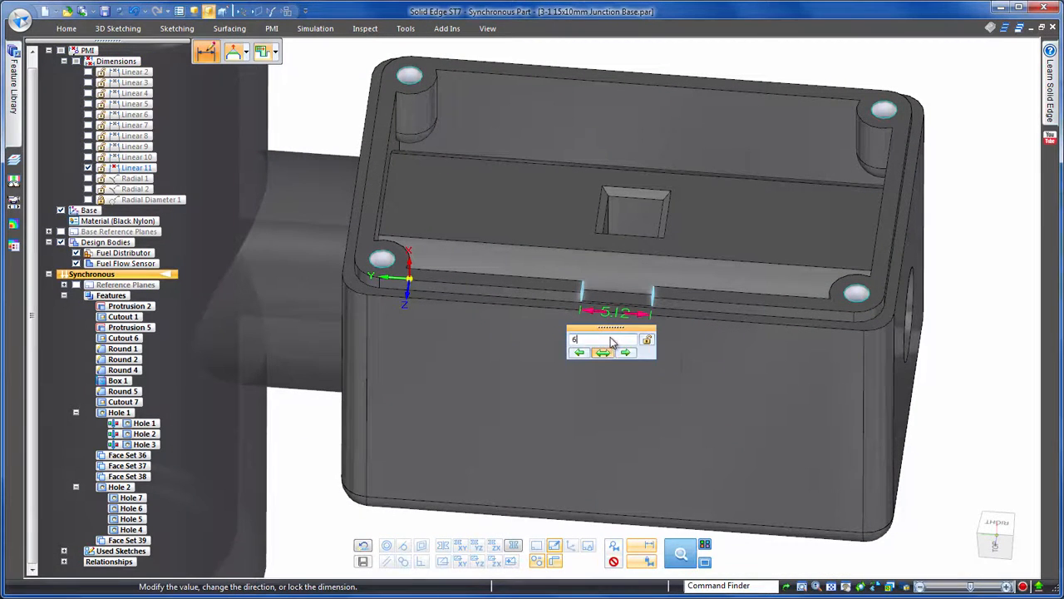
pyautogui.scroll(-4, 987, 233)
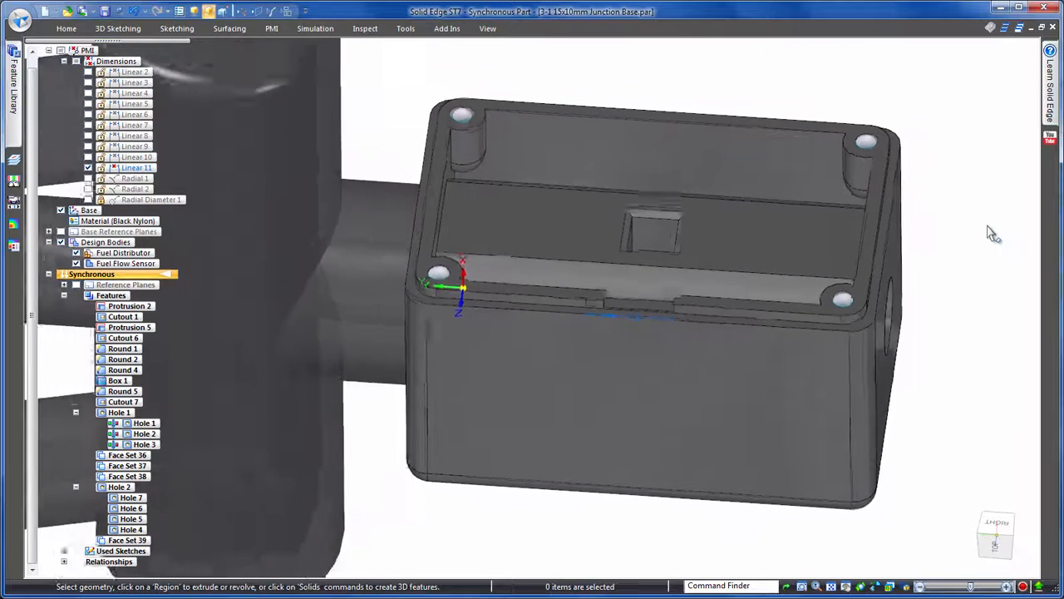
pyautogui.scroll(-3, 969, 237)
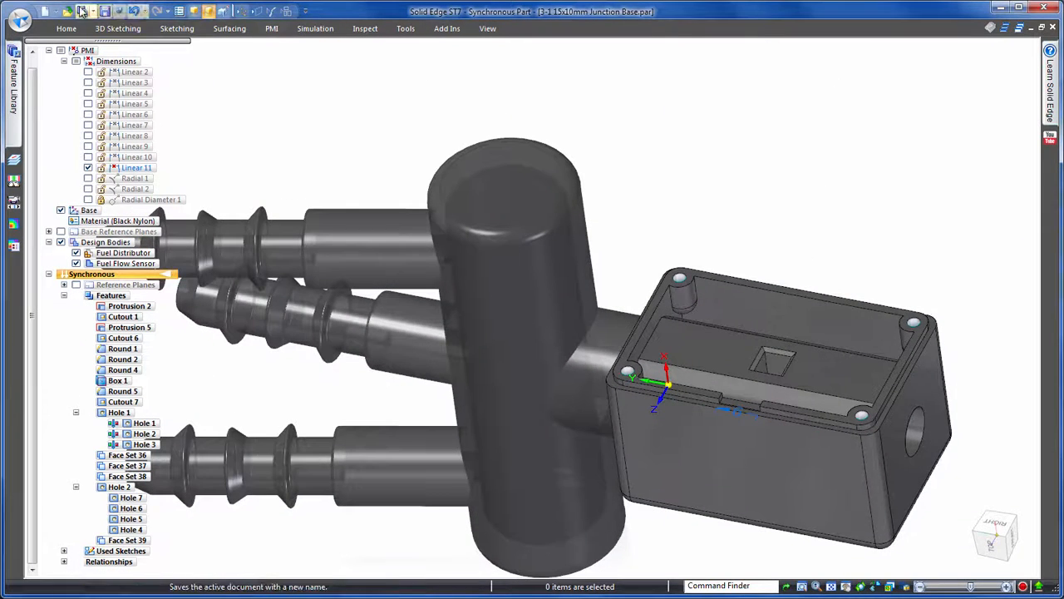
# Step: Create a new assembly from the active junction base part
pyautogui.click(44, 11)
pyautogui.click(73, 48)
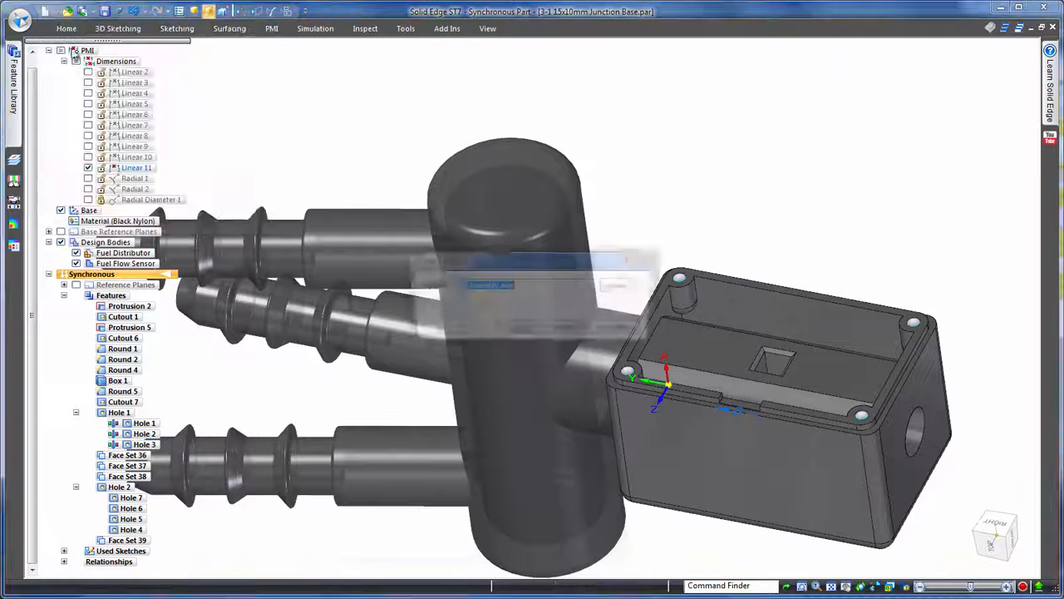
pyautogui.click(513, 331)
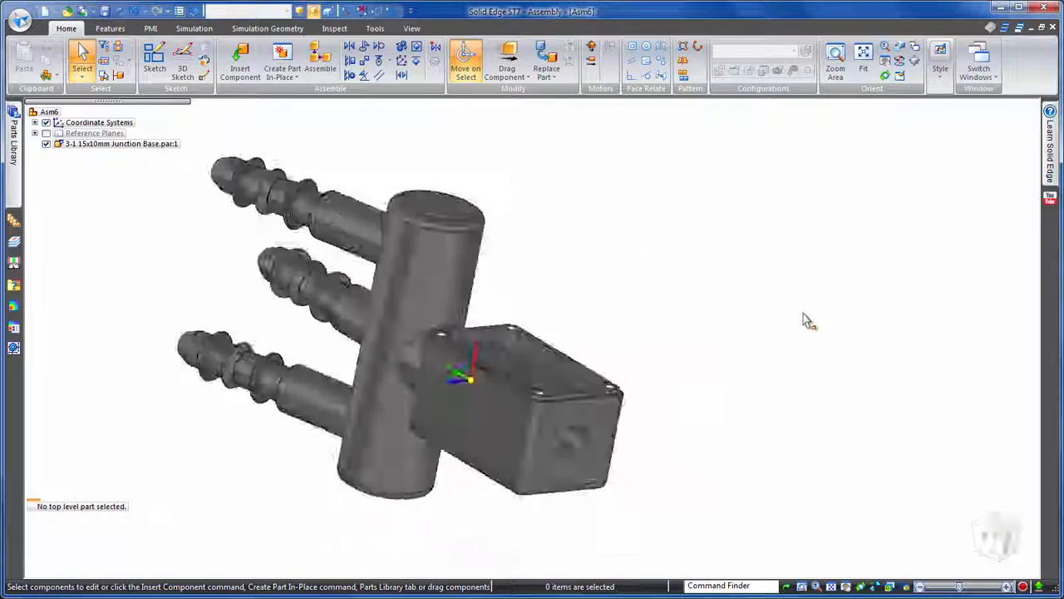
# Step: Insert PrecisionLine Flow Sensor from the Flow Sensor library folder and assemble it onto the housing, aligning the corner holes and mating faces
pyautogui.click(12, 146)
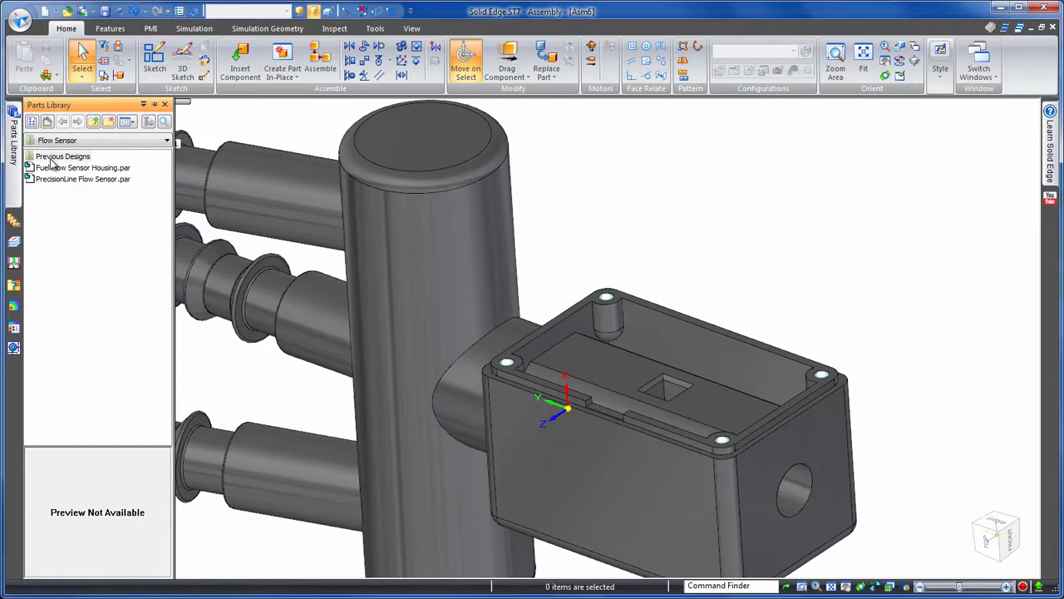
pyautogui.moveTo(50, 181); pyautogui.dragTo(707, 245)
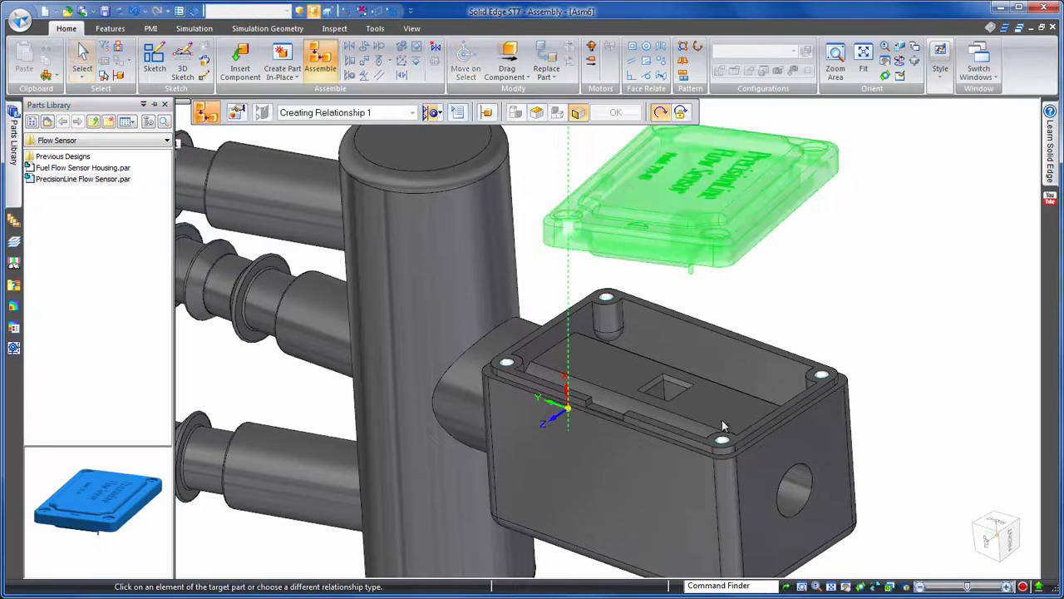
pyautogui.click(508, 370)
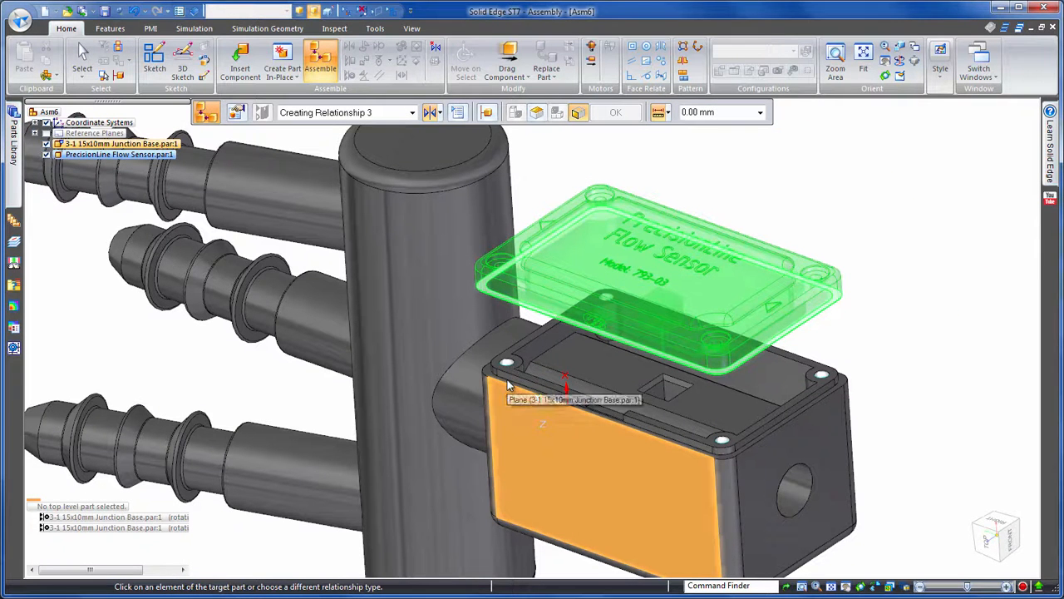
pyautogui.rightClick(508, 381)
pyautogui.click(563, 398)
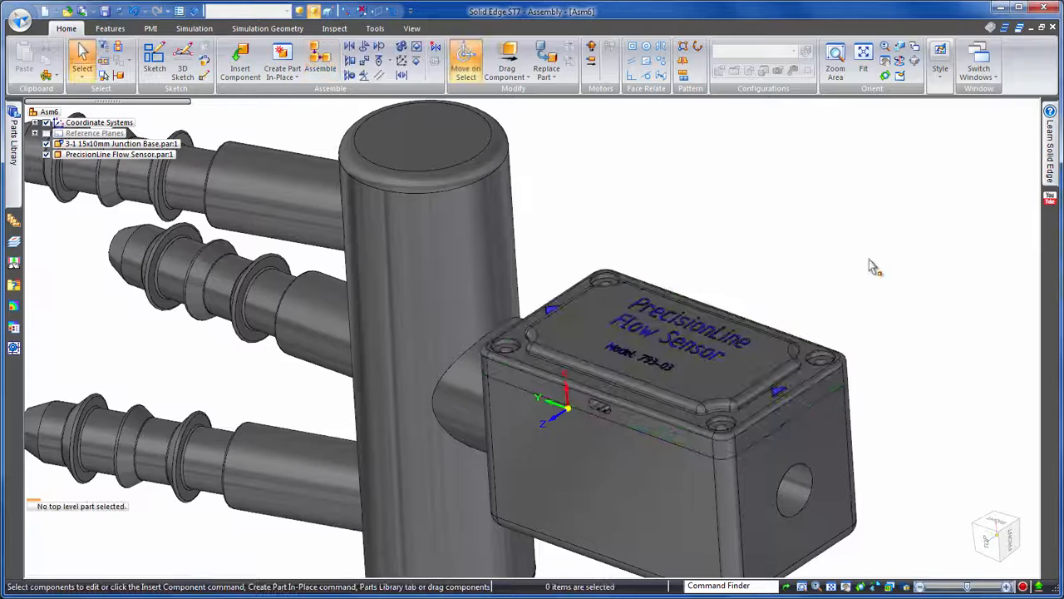